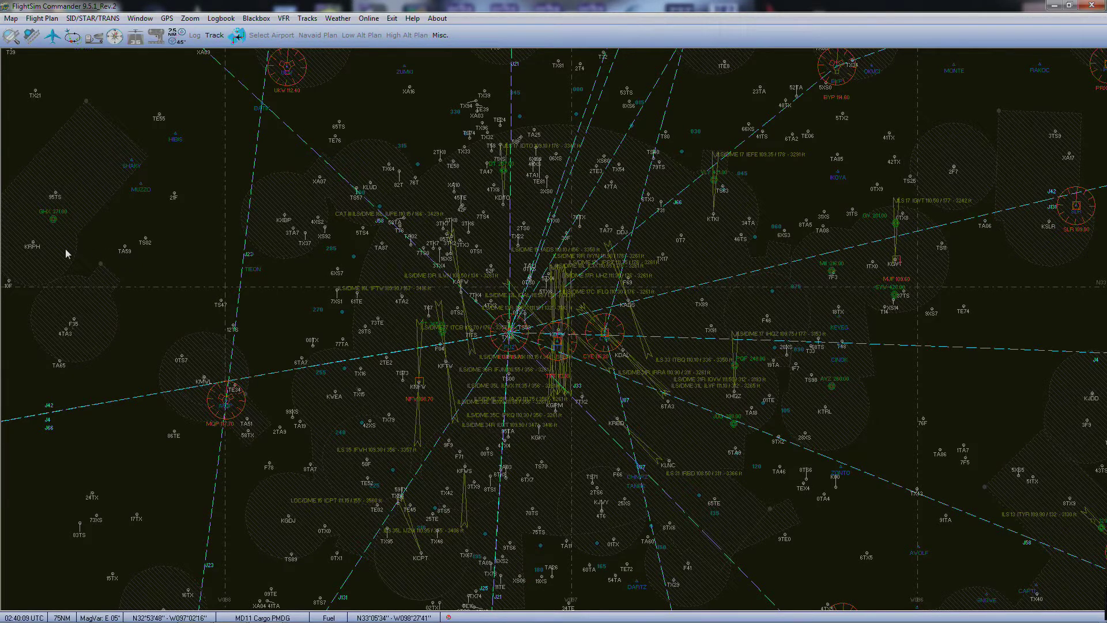
# Reveal the vertical map layer button strip (AP, VOR, NDB, ILS … Map, App) on the map's left edge
pyautogui.moveTo(2, 257)
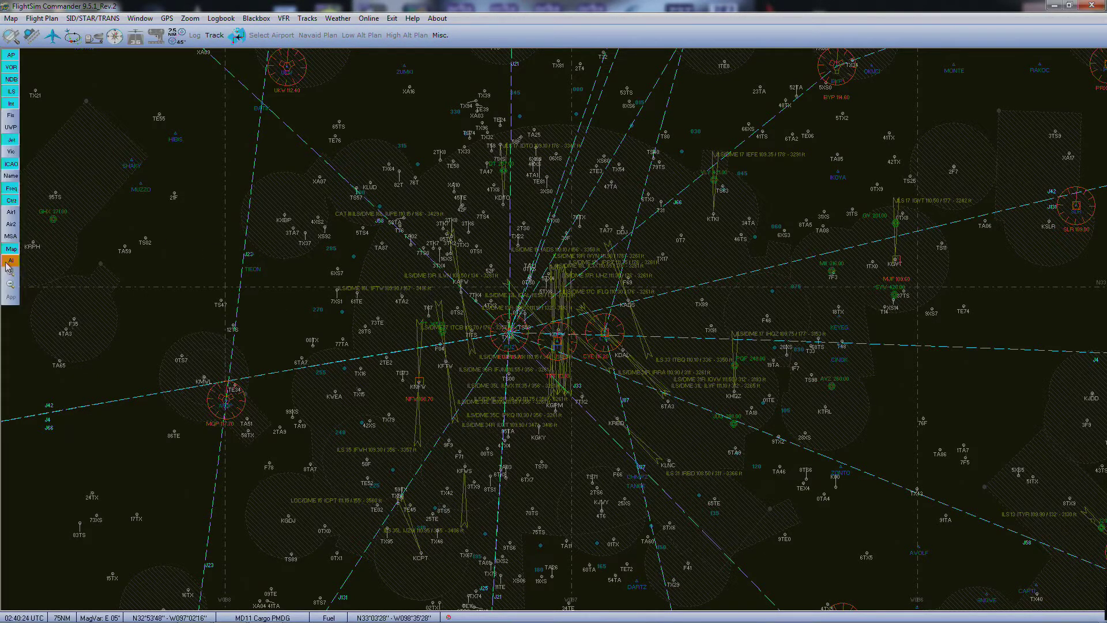
pyautogui.click(10, 283)
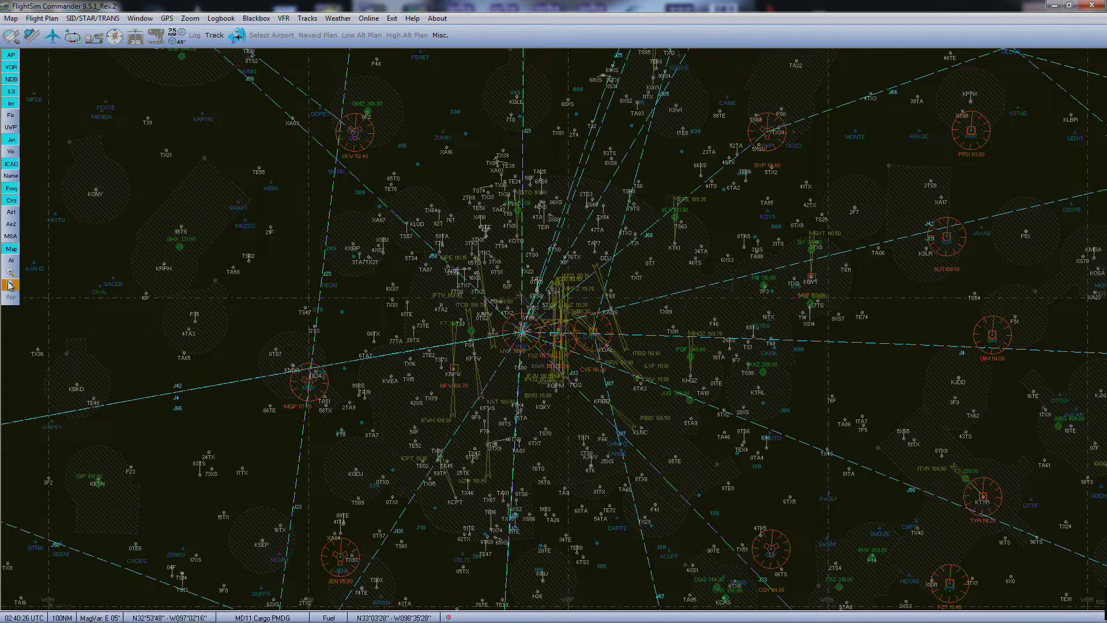
pyautogui.click(11, 281)
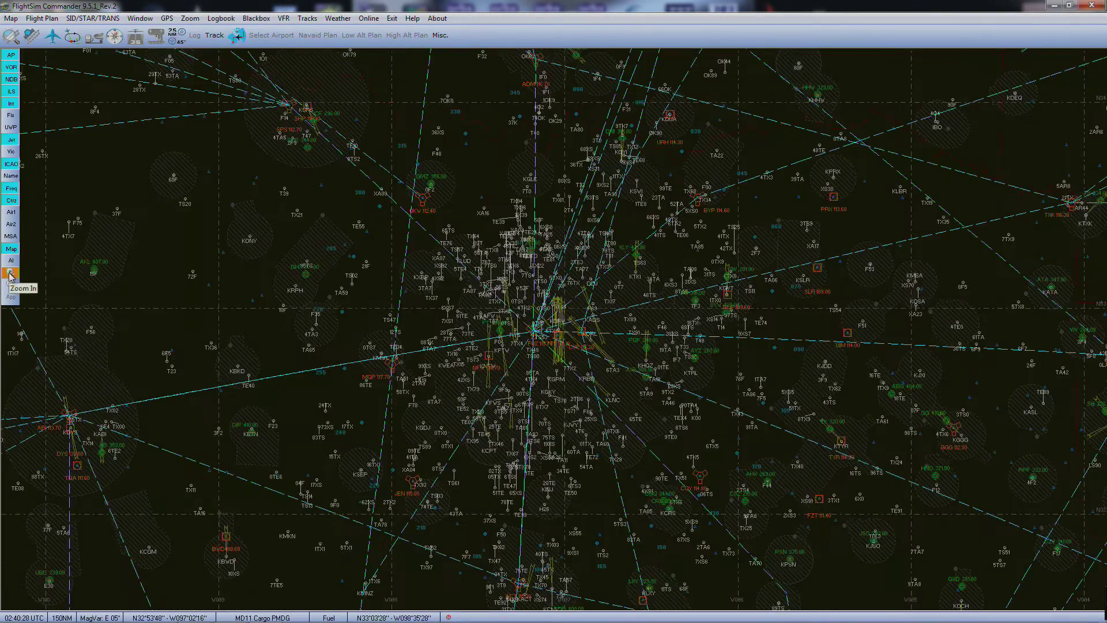
pyautogui.click(10, 274)
pyautogui.click(10, 275)
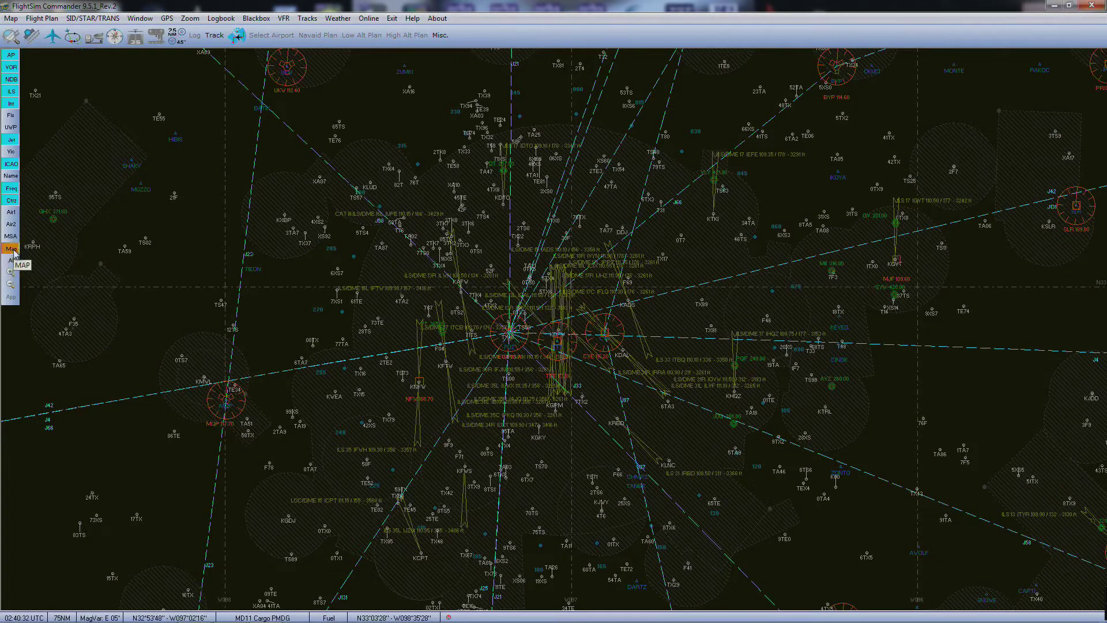
pyautogui.click(12, 250)
pyautogui.click(12, 249)
pyautogui.click(12, 249)
pyautogui.click(12, 250)
pyautogui.click(11, 238)
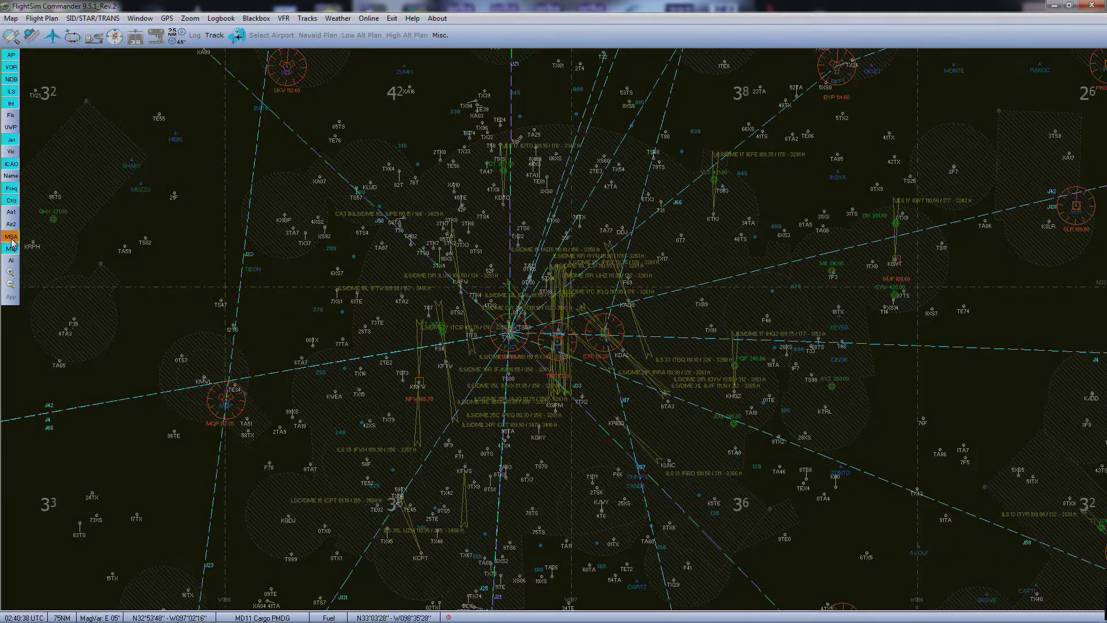
pyautogui.click(11, 237)
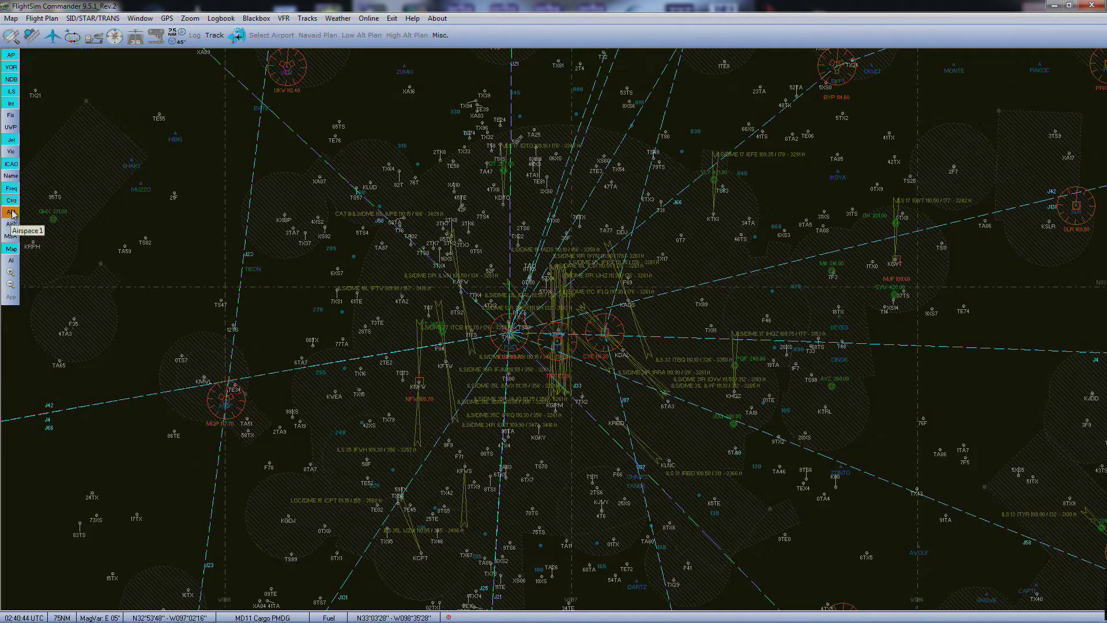
pyautogui.click(12, 178)
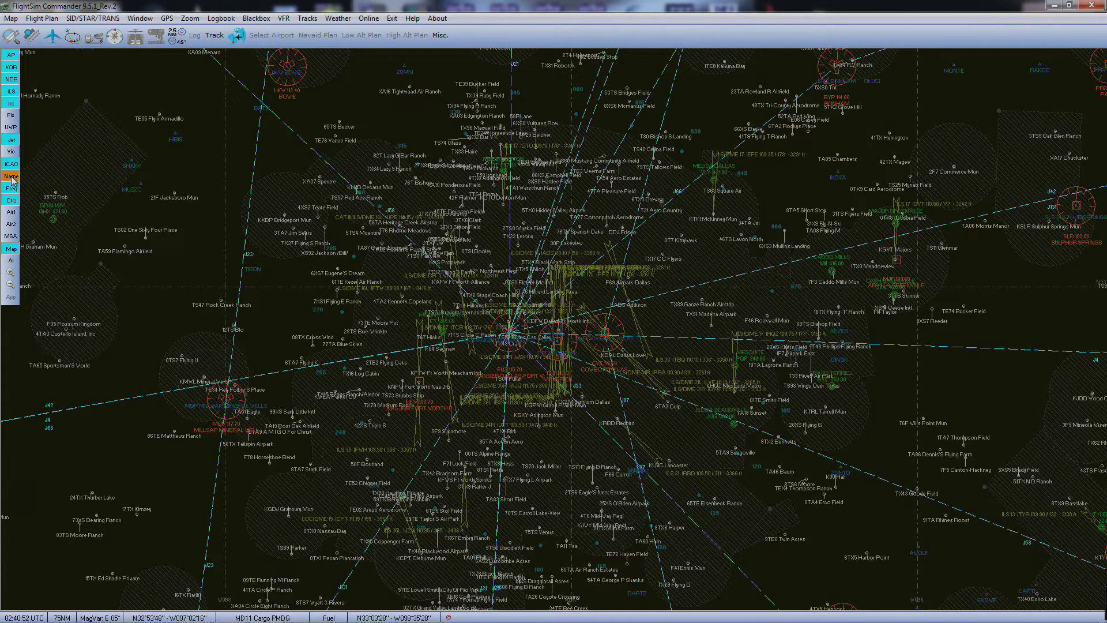
pyautogui.click(12, 179)
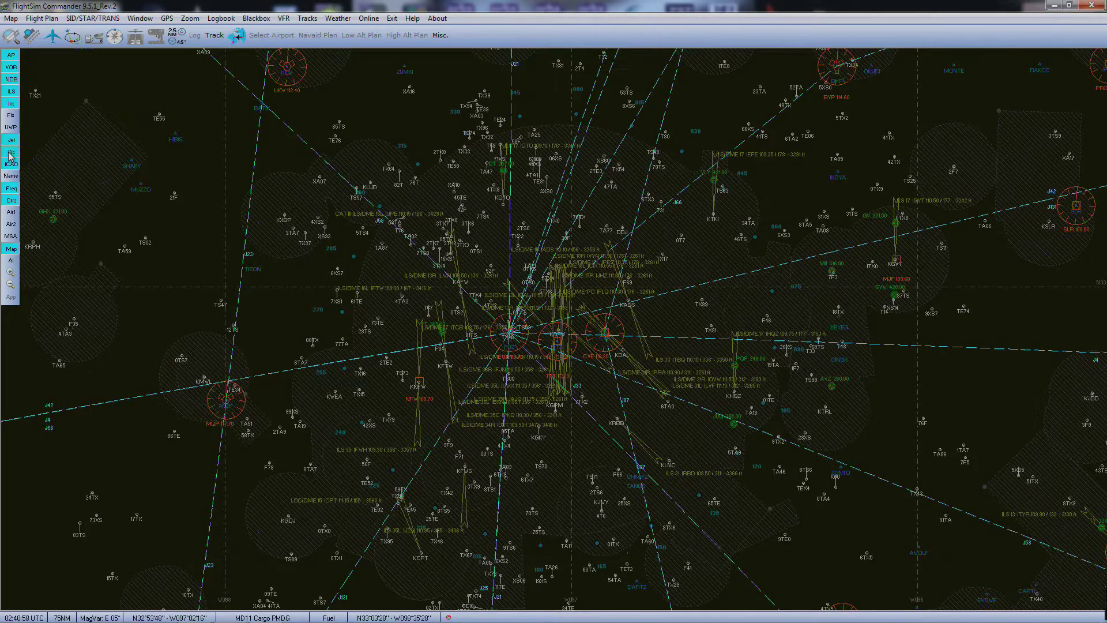
pyautogui.click(10, 153)
pyautogui.click(9, 152)
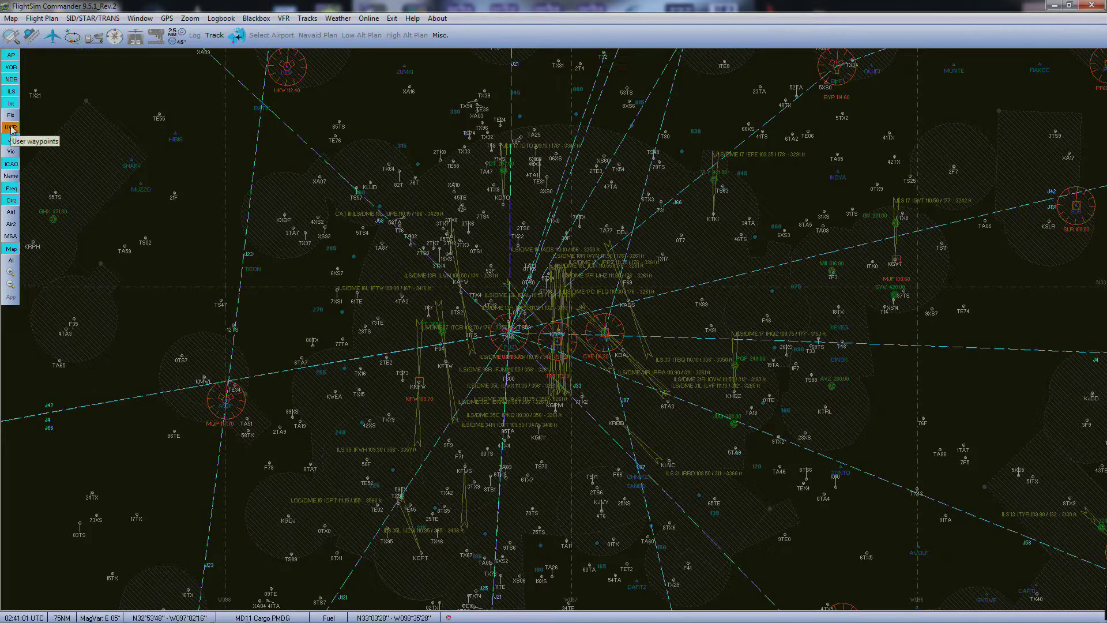
pyautogui.click(11, 92)
pyautogui.click(10, 92)
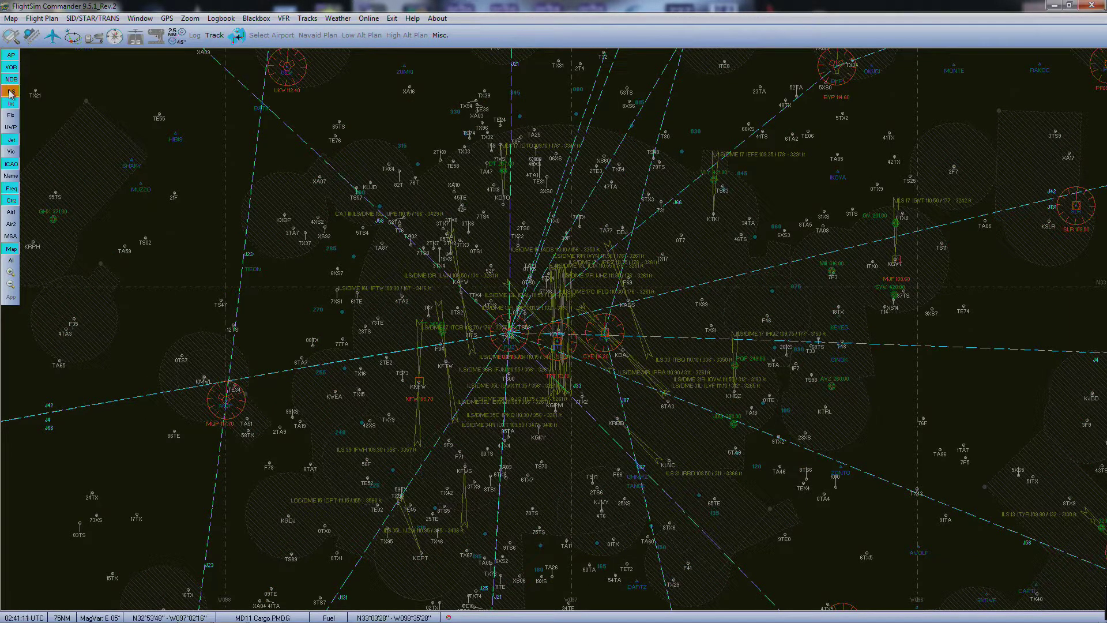
pyautogui.click(11, 56)
pyautogui.click(10, 55)
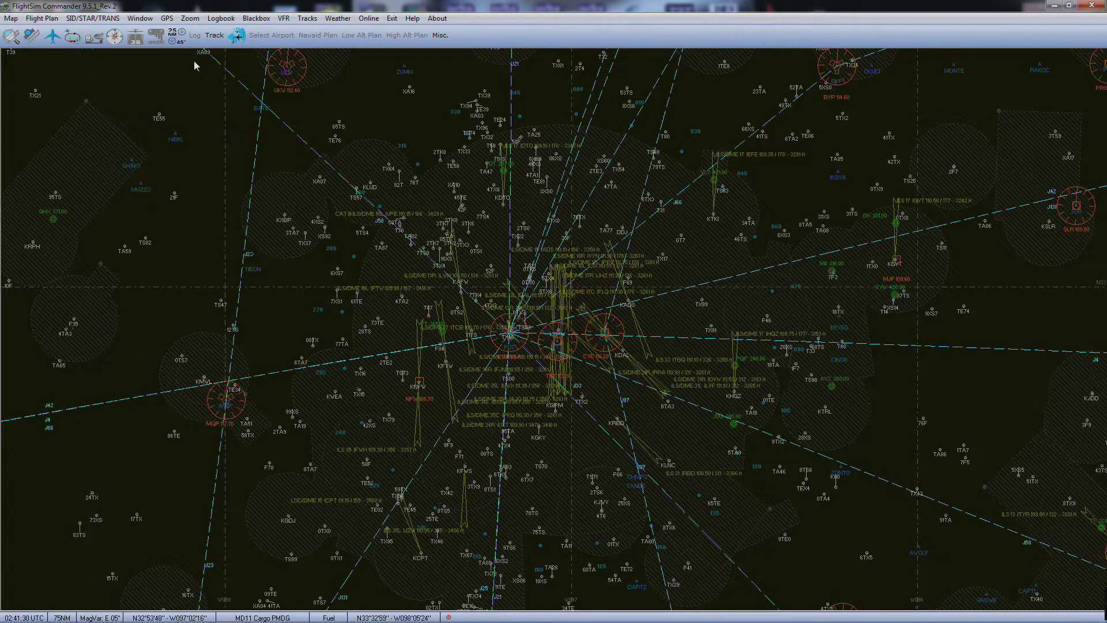
# Create a new 'KDFW KCVG' flight plan (704 NM, FL 370) and select the KDFW entry
pyautogui.click(52, 20)
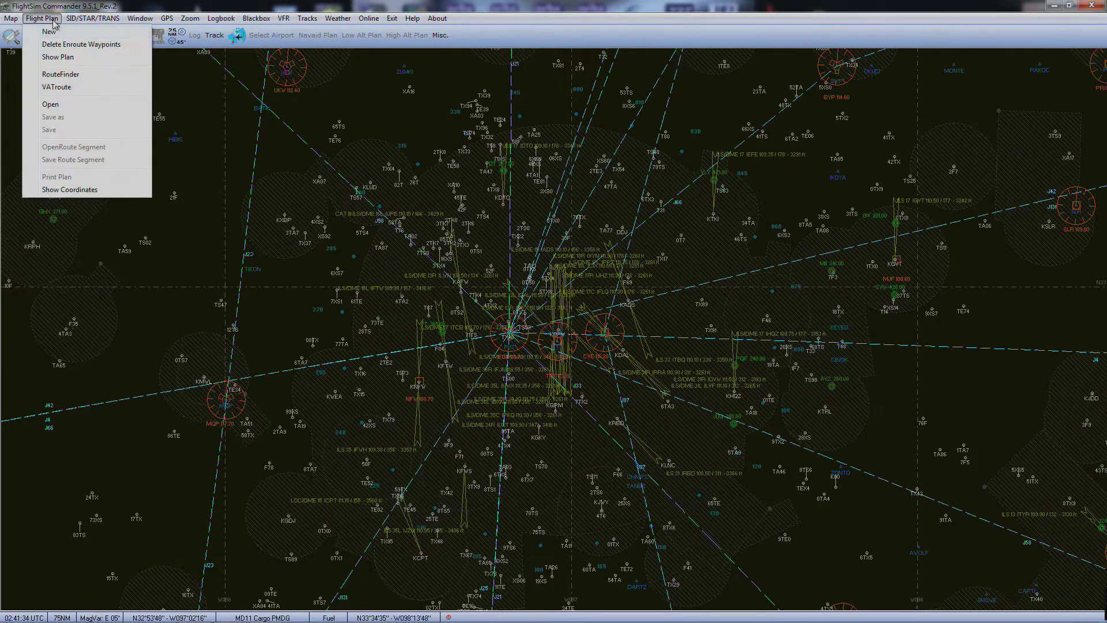
pyautogui.click(49, 32)
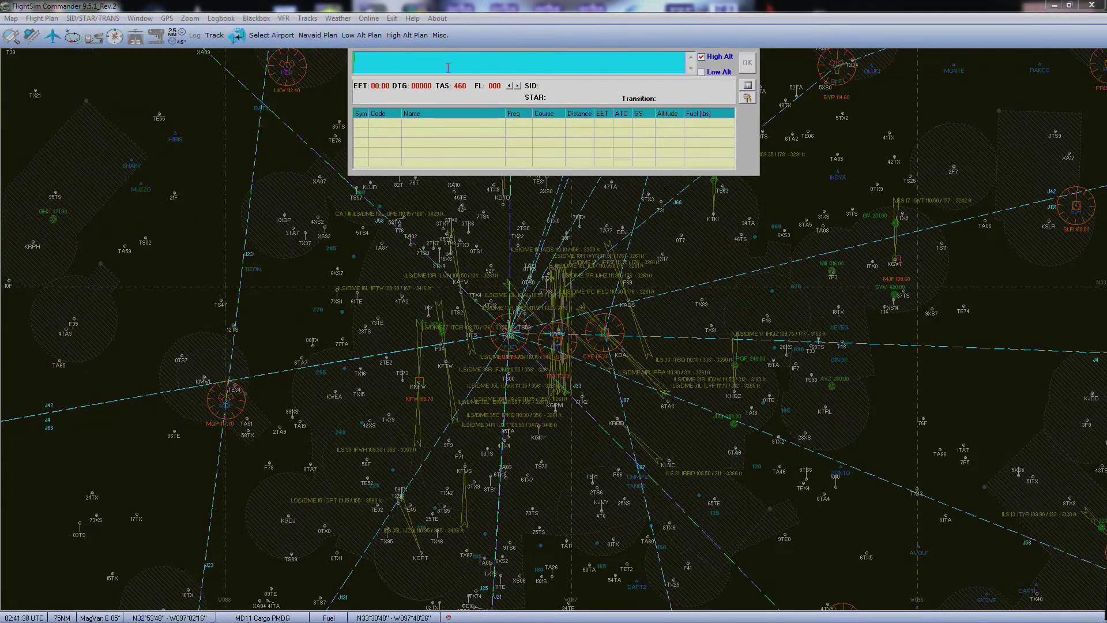
pyautogui.write('KDFW KCVG')
pyautogui.press('Return')
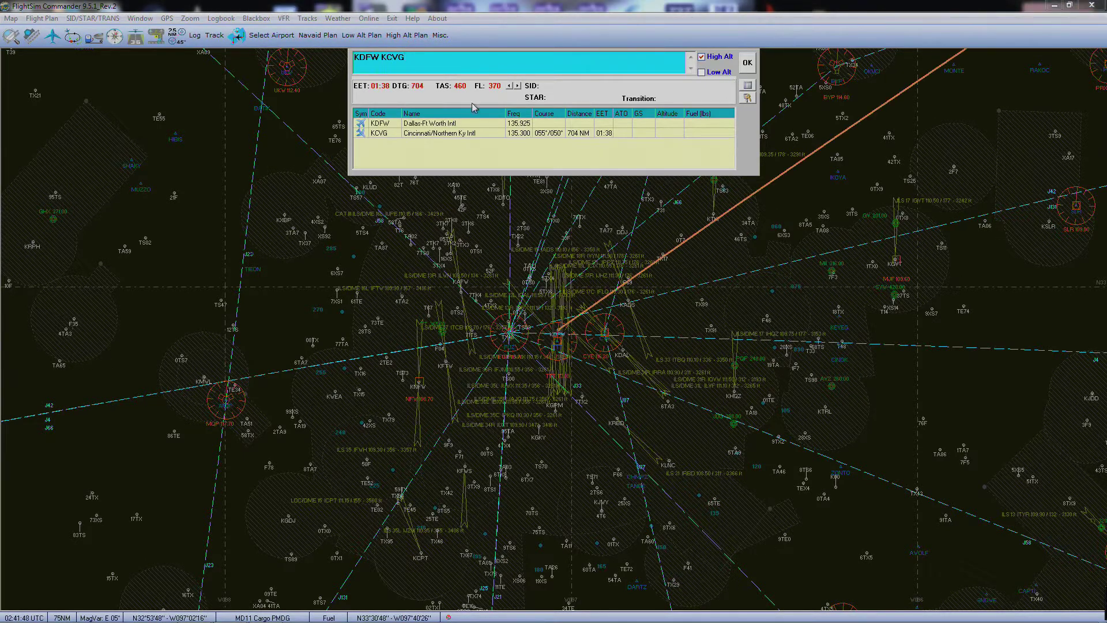
pyautogui.click(476, 124)
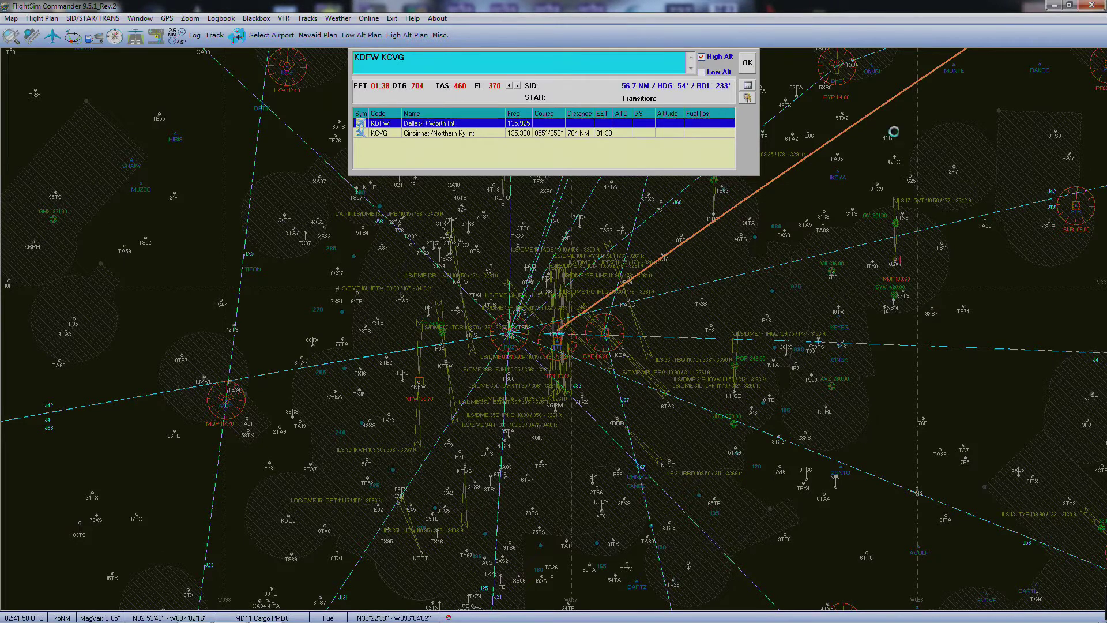
pyautogui.click(891, 132)
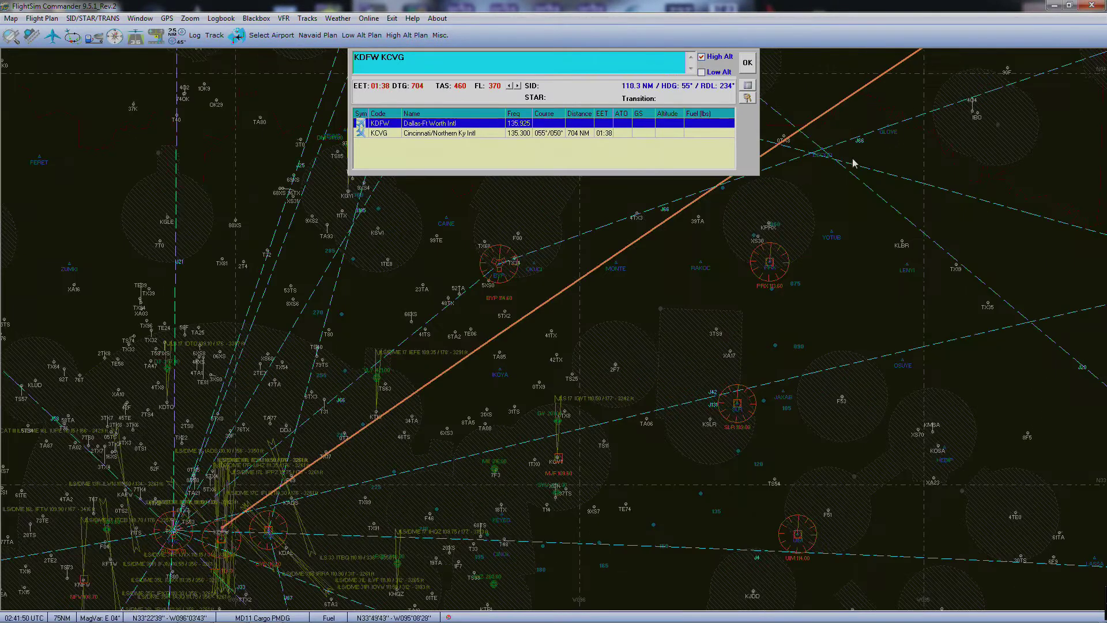
# Show current METAR airport weather on the map and recentre it on the Dallas airports
pyautogui.click(338, 19)
pyautogui.click(348, 46)
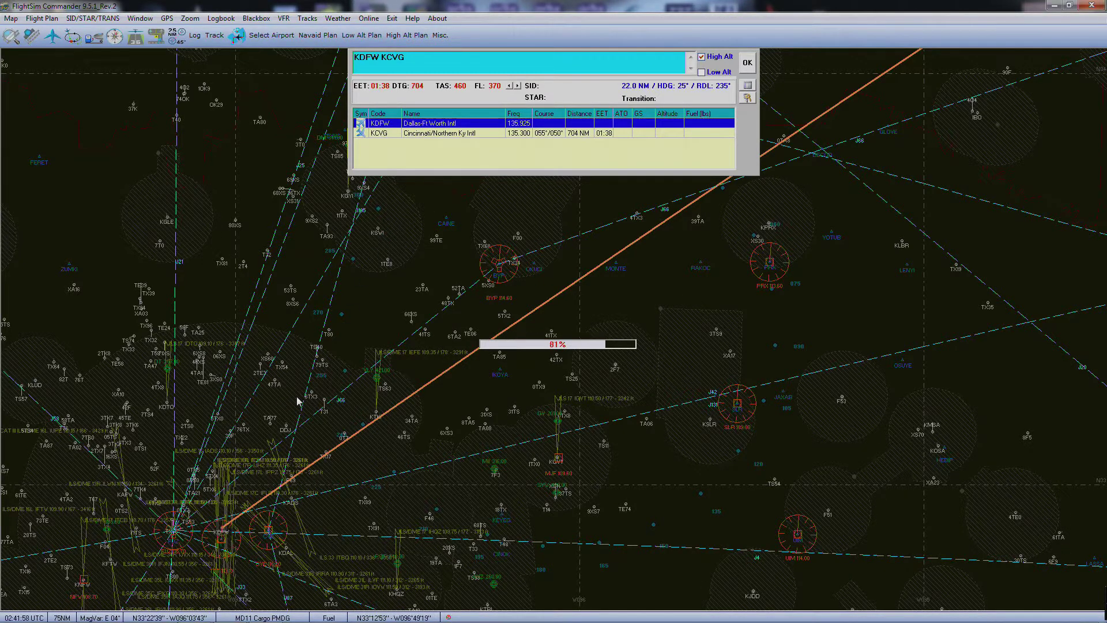
pyautogui.click(280, 523)
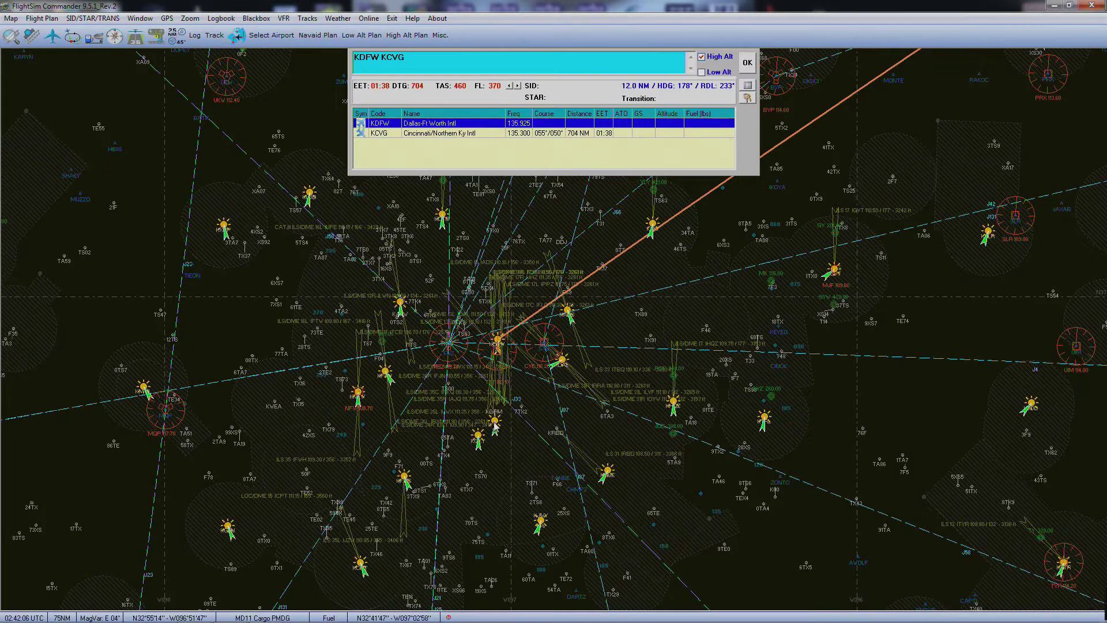
pyautogui.moveTo(495, 424)
pyautogui.click(211, 376)
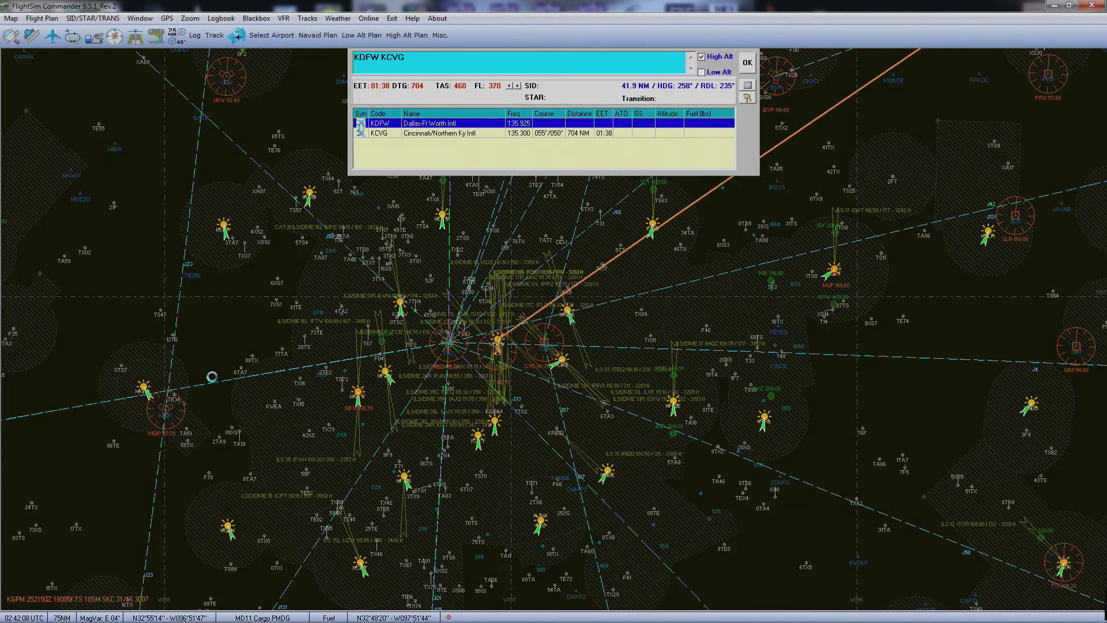
pyautogui.click(212, 377)
pyautogui.click(194, 257)
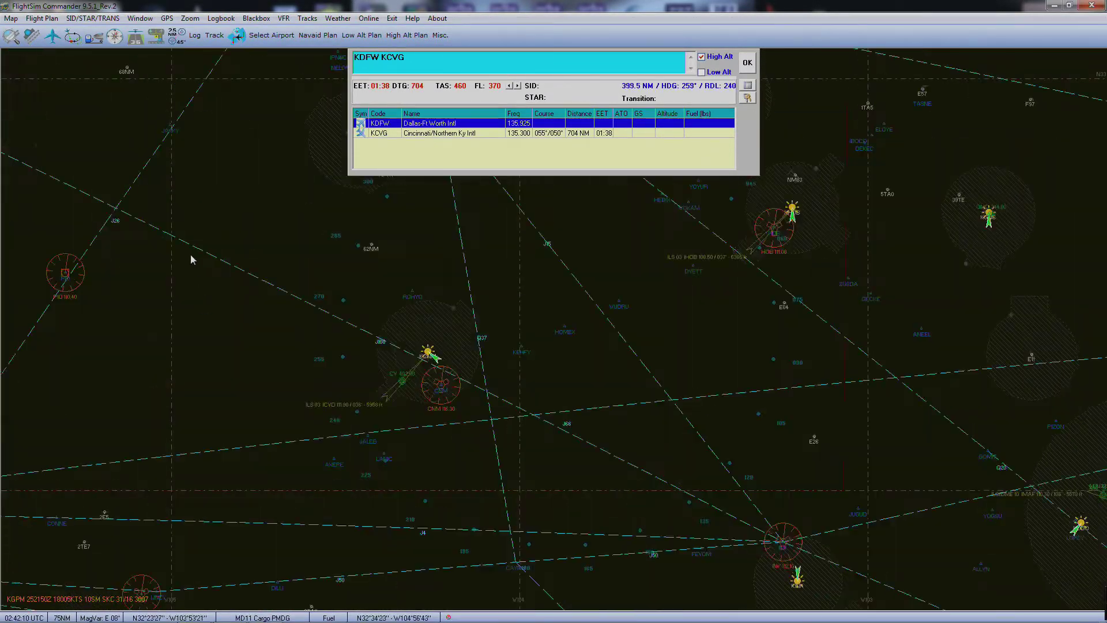
pyautogui.click(190, 255)
pyautogui.click(187, 291)
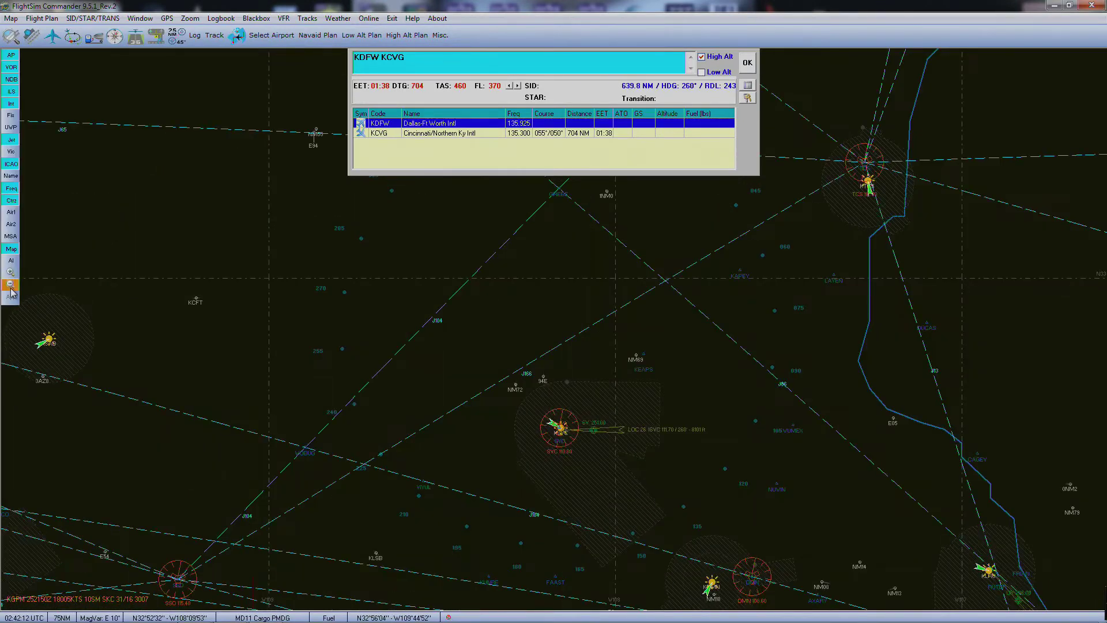
pyautogui.click(11, 286)
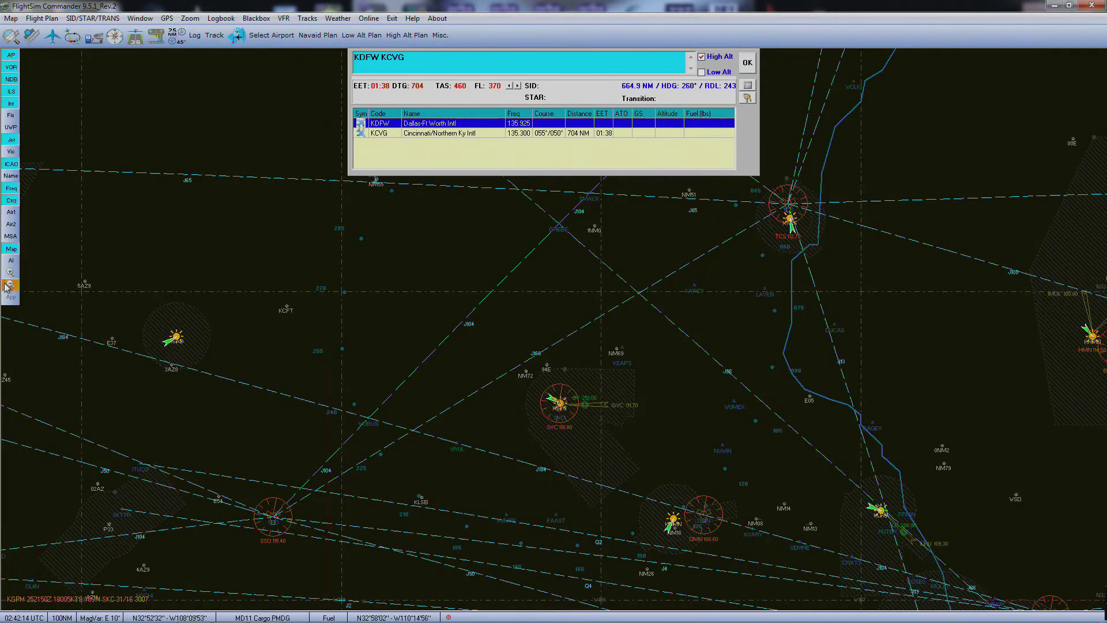
pyautogui.click(10, 286)
pyautogui.click(163, 286)
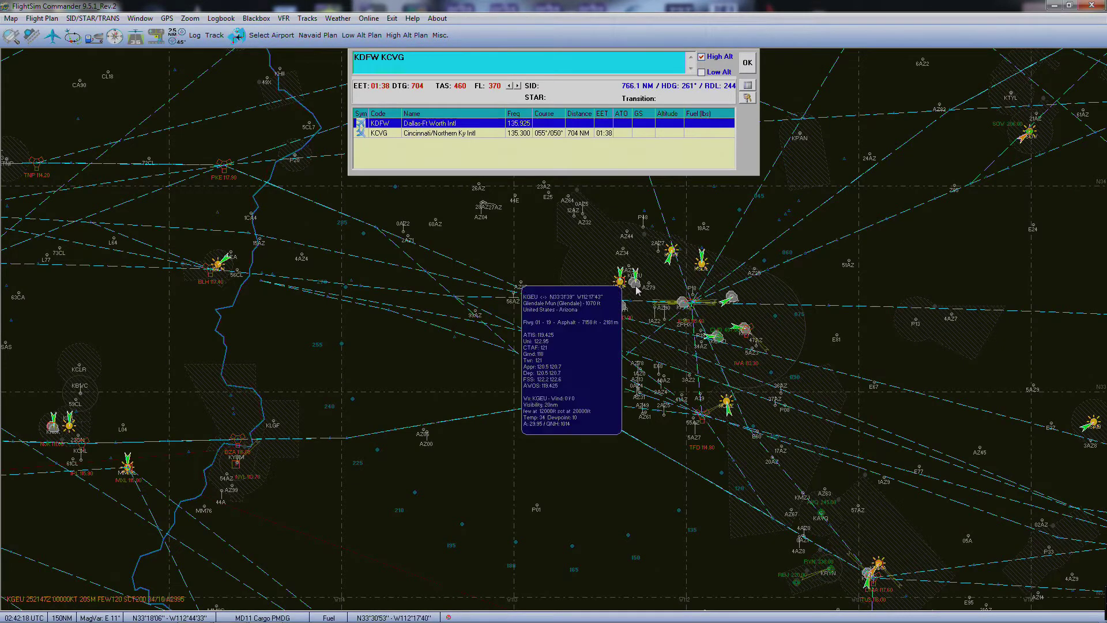
pyautogui.click(989, 327)
pyautogui.click(989, 323)
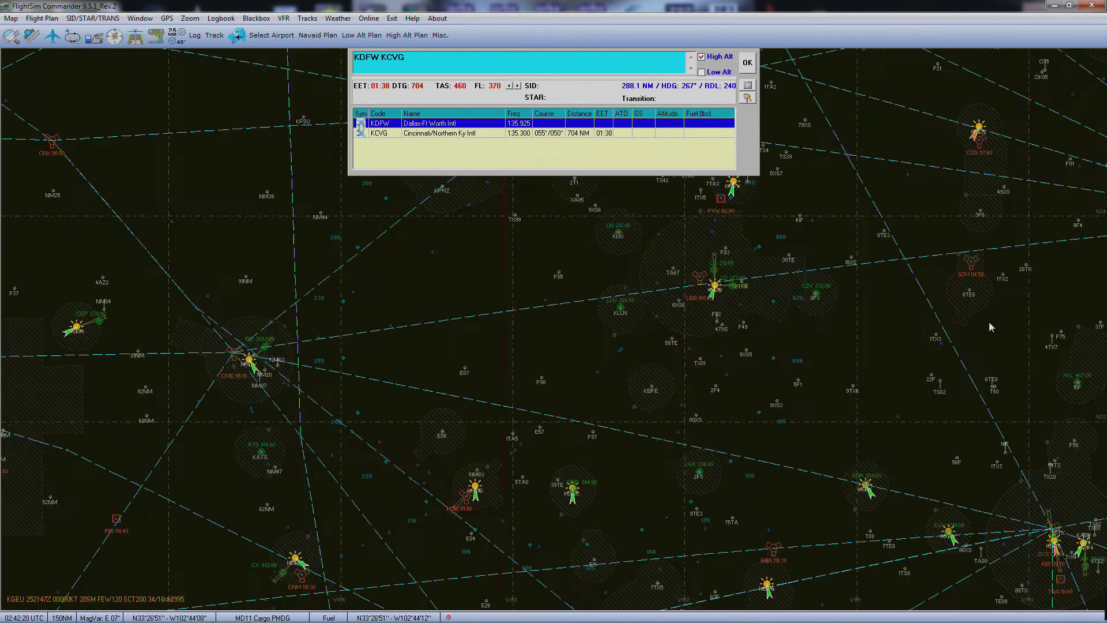
pyautogui.click(286, 345)
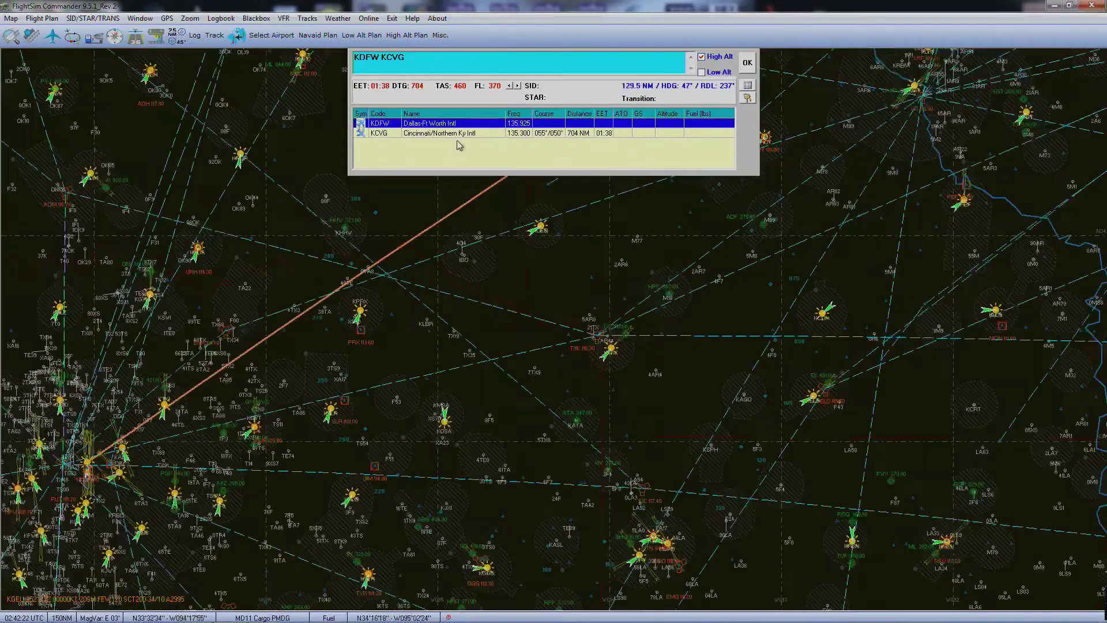
pyautogui.click(87, 458)
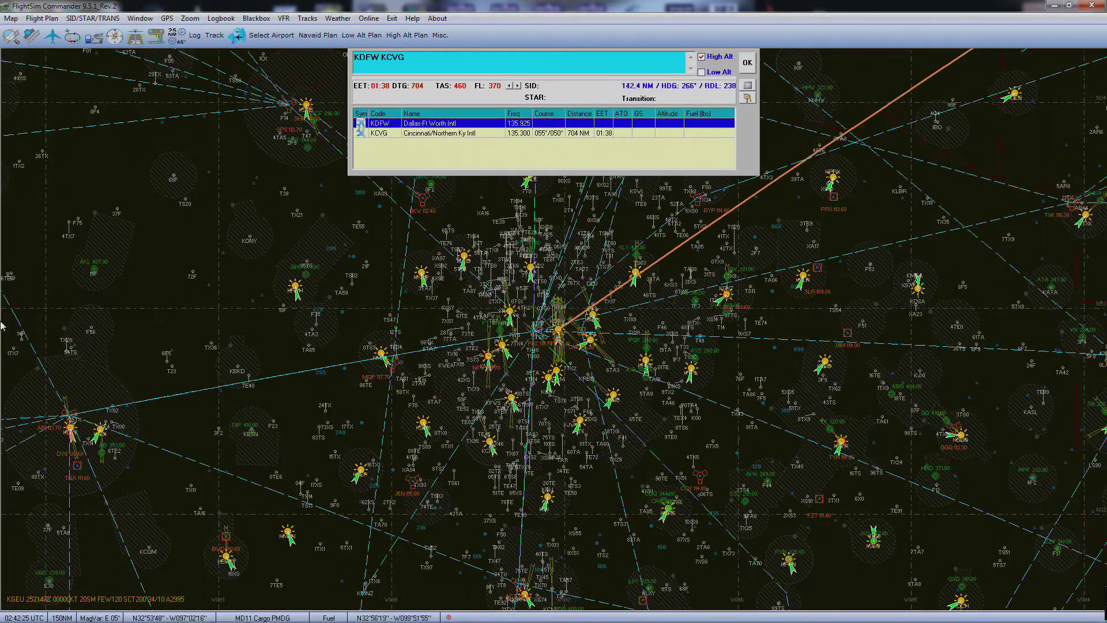
pyautogui.click(335, 333)
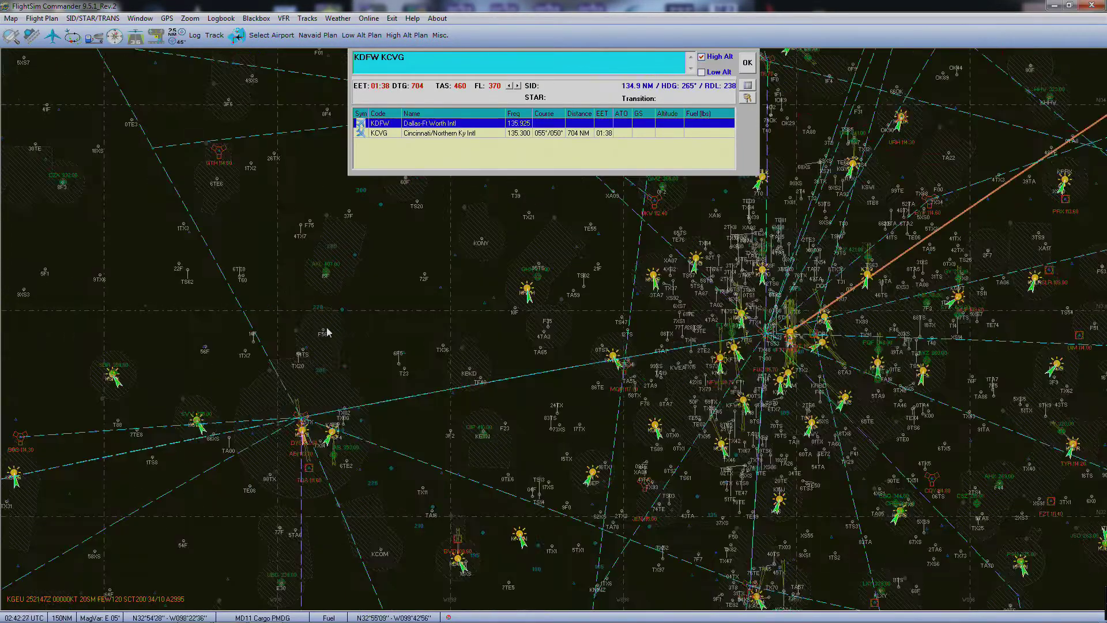
pyautogui.click(630, 320)
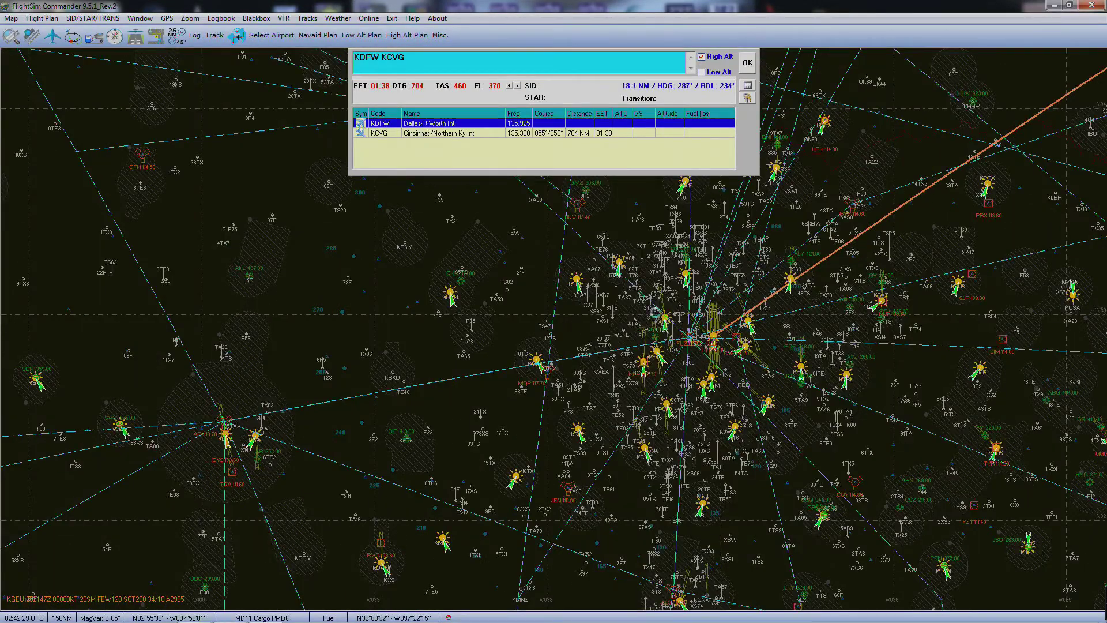
pyautogui.click(654, 314)
pyautogui.click(462, 125)
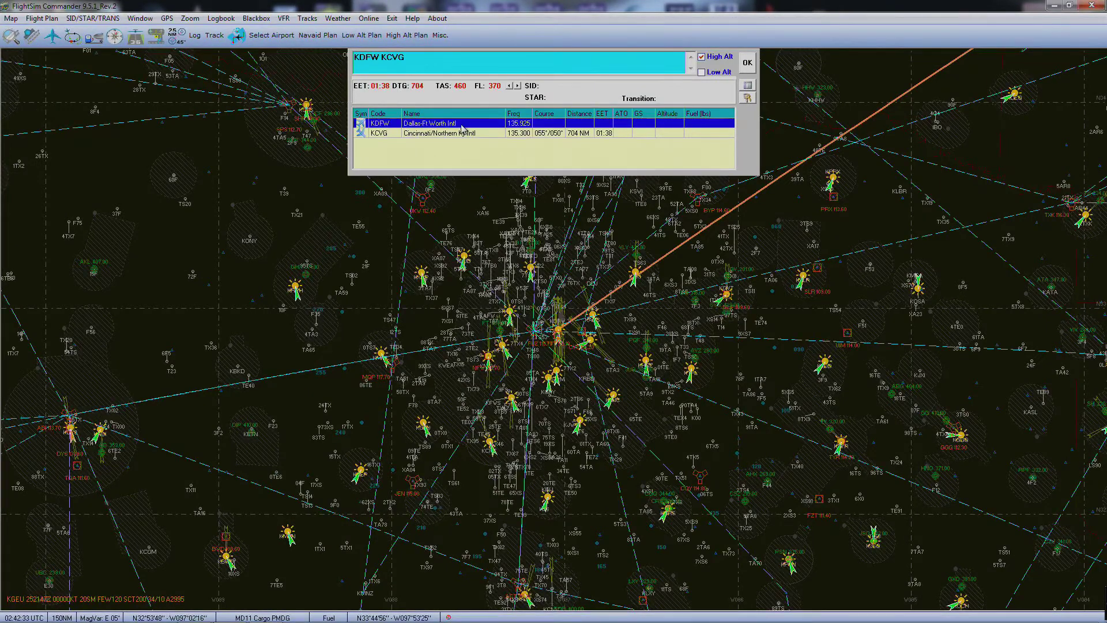
pyautogui.click(577, 226)
pyautogui.click(549, 263)
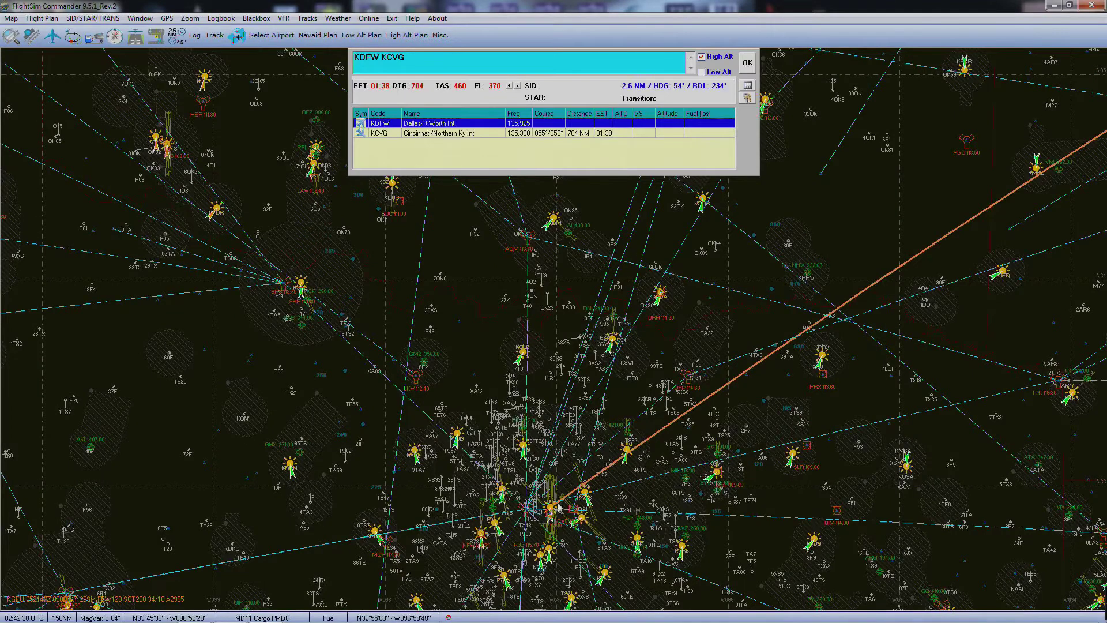
pyautogui.moveTo(552, 511)
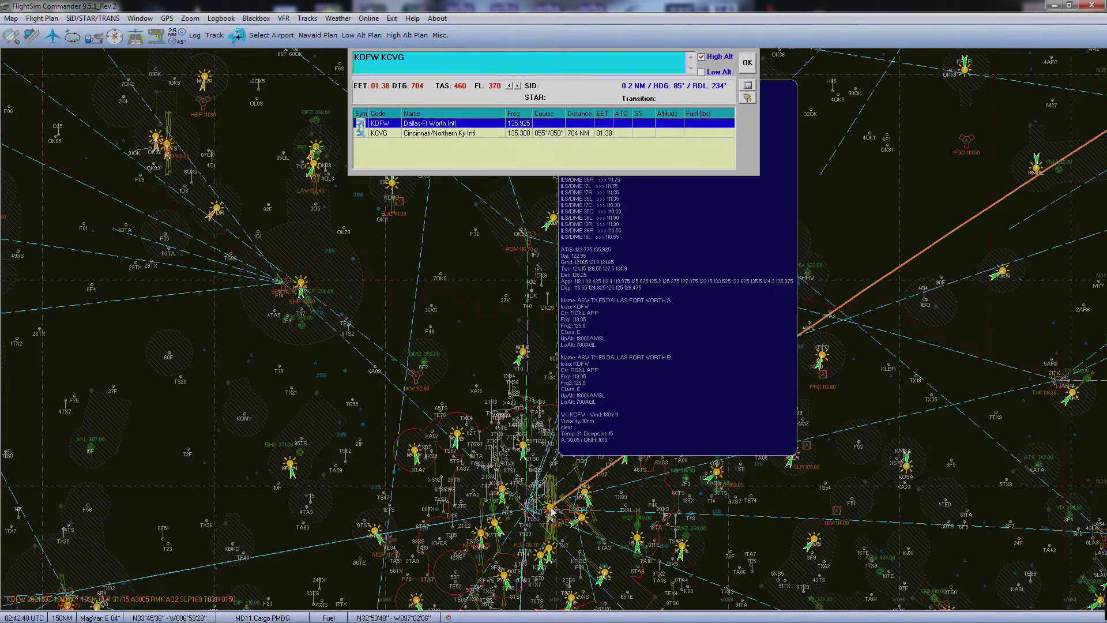
pyautogui.click(522, 373)
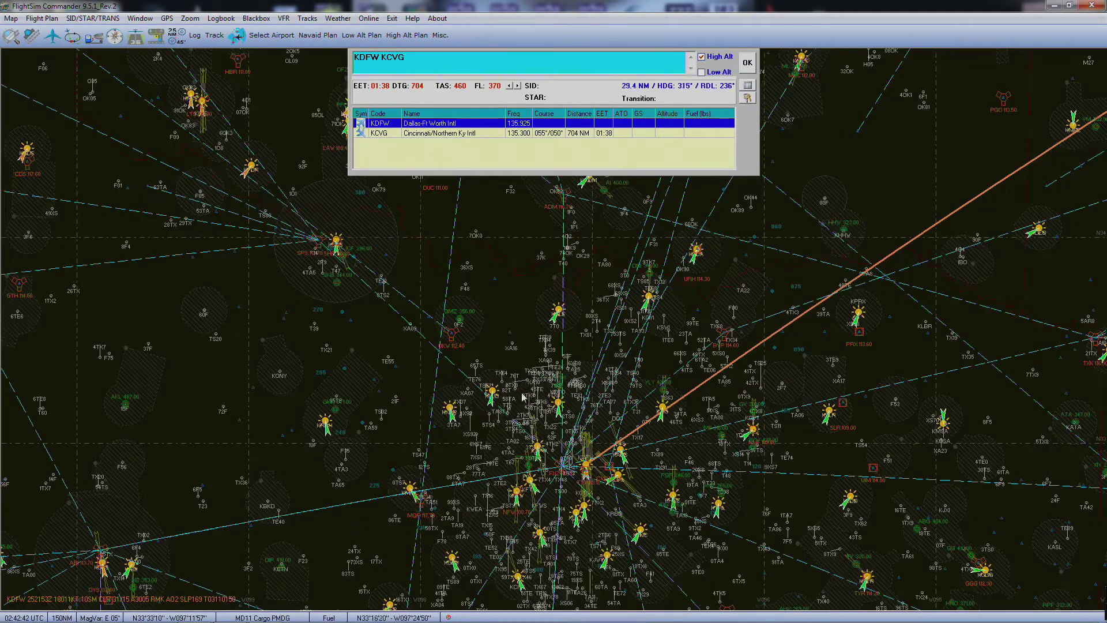
pyautogui.click(550, 349)
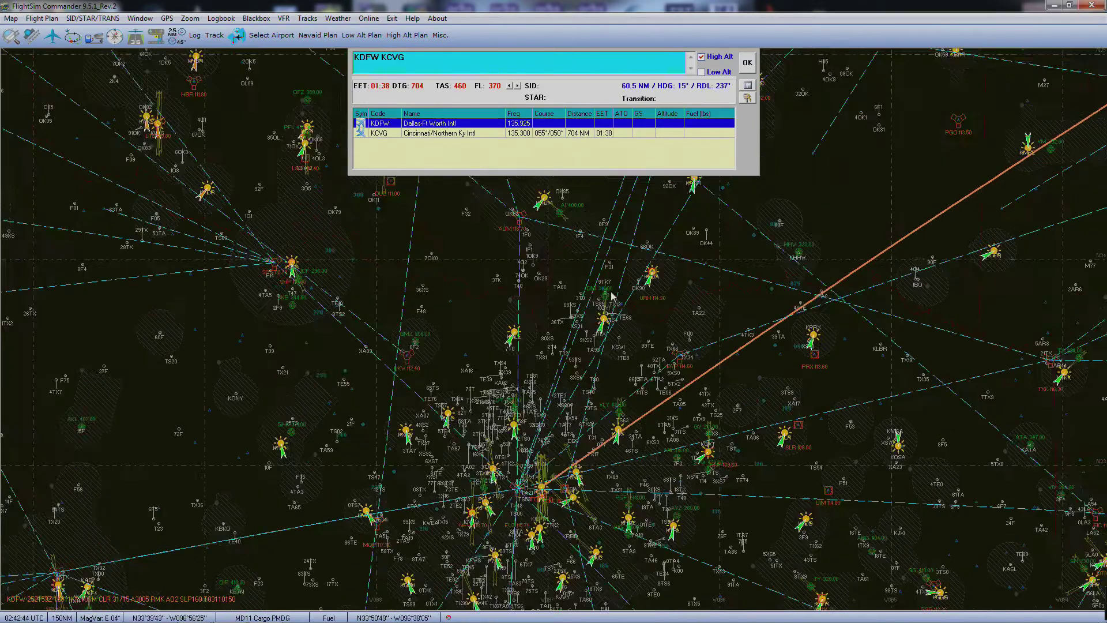
pyautogui.click(610, 291)
pyautogui.click(566, 290)
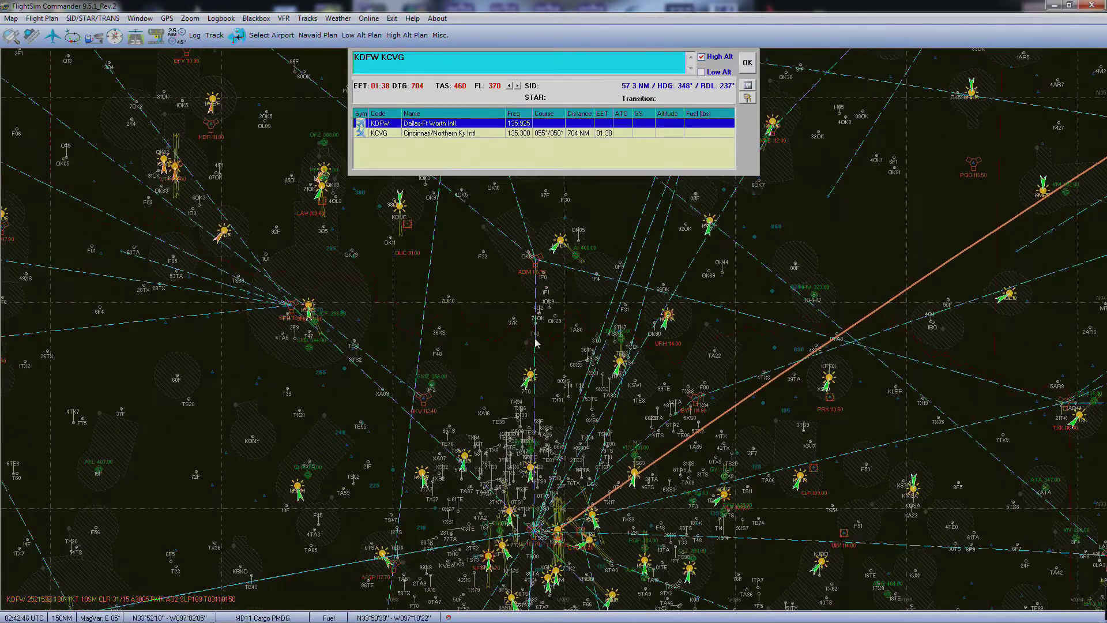
pyautogui.click(526, 326)
pyautogui.moveTo(558, 533)
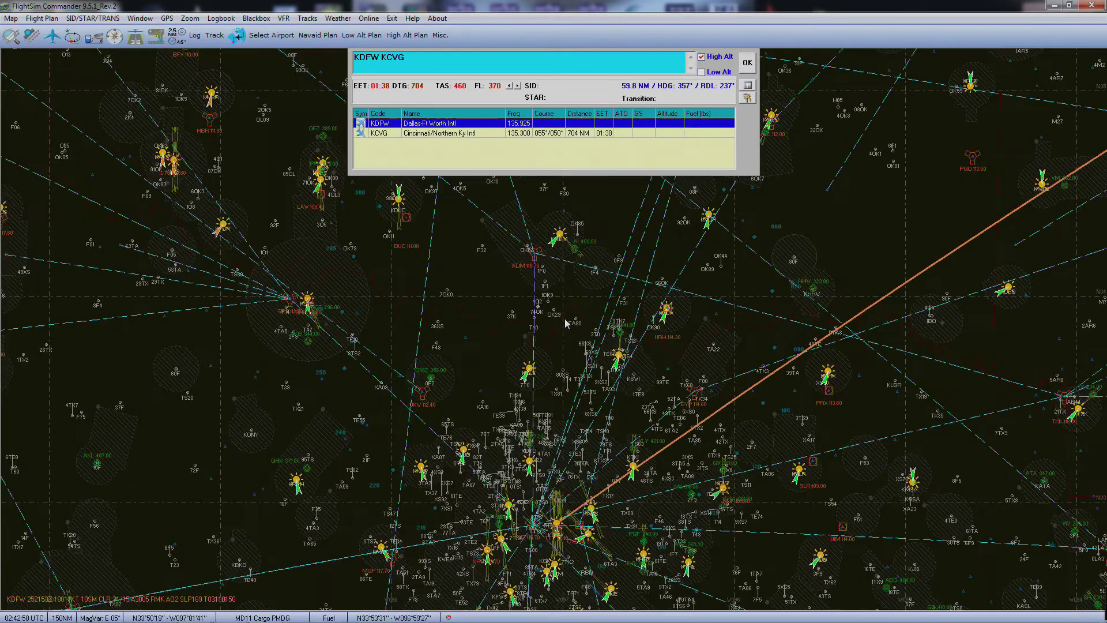
pyautogui.click(557, 309)
pyautogui.moveTo(560, 548)
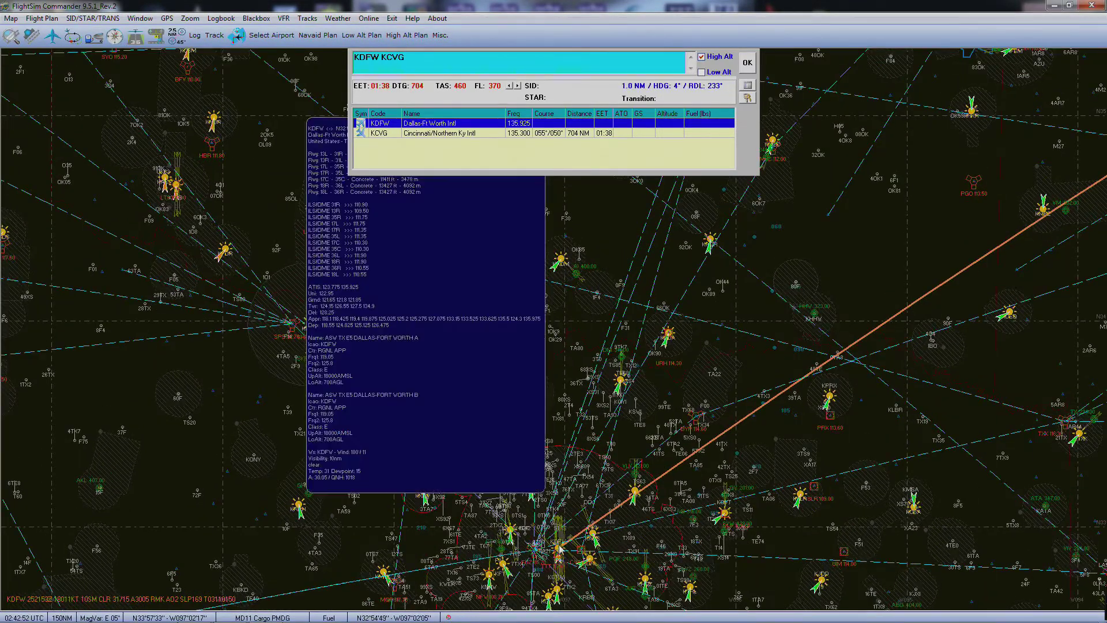
pyautogui.click(583, 286)
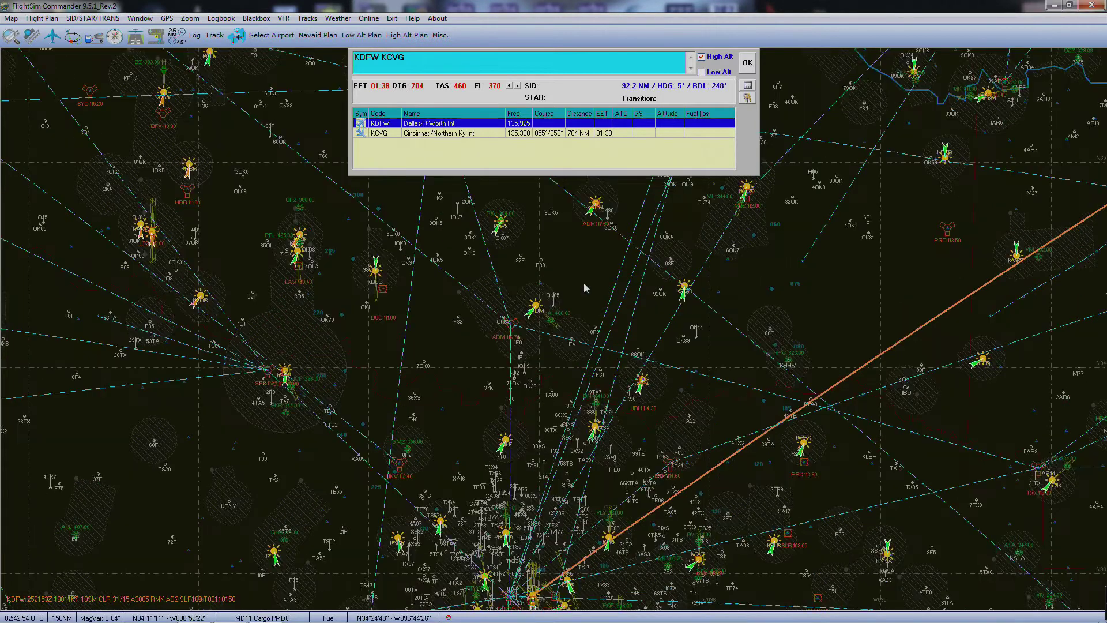
pyautogui.moveTo(537, 596)
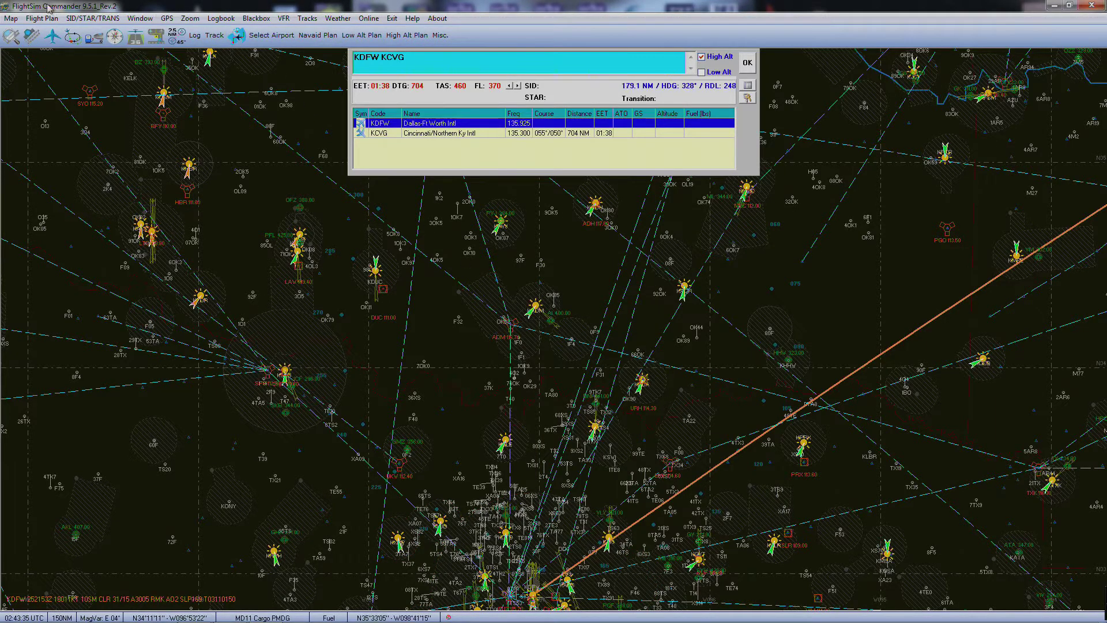
# In RouteFinder, choose the Cycle 1503 database and generate a KDFW–KCVG route
pyautogui.click(35, 21)
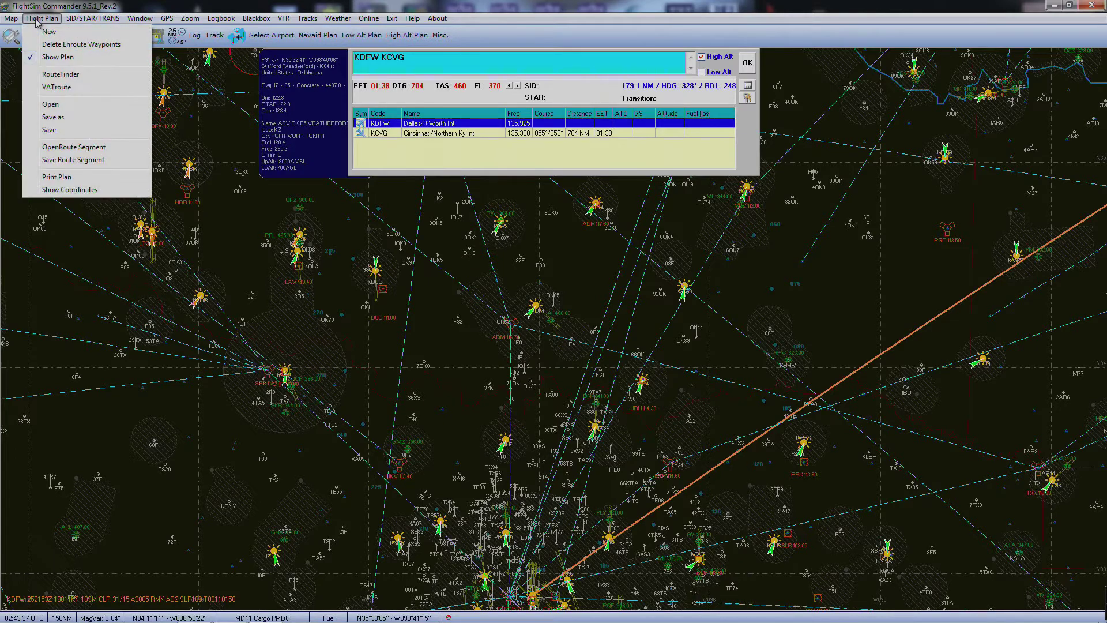
pyautogui.click(80, 76)
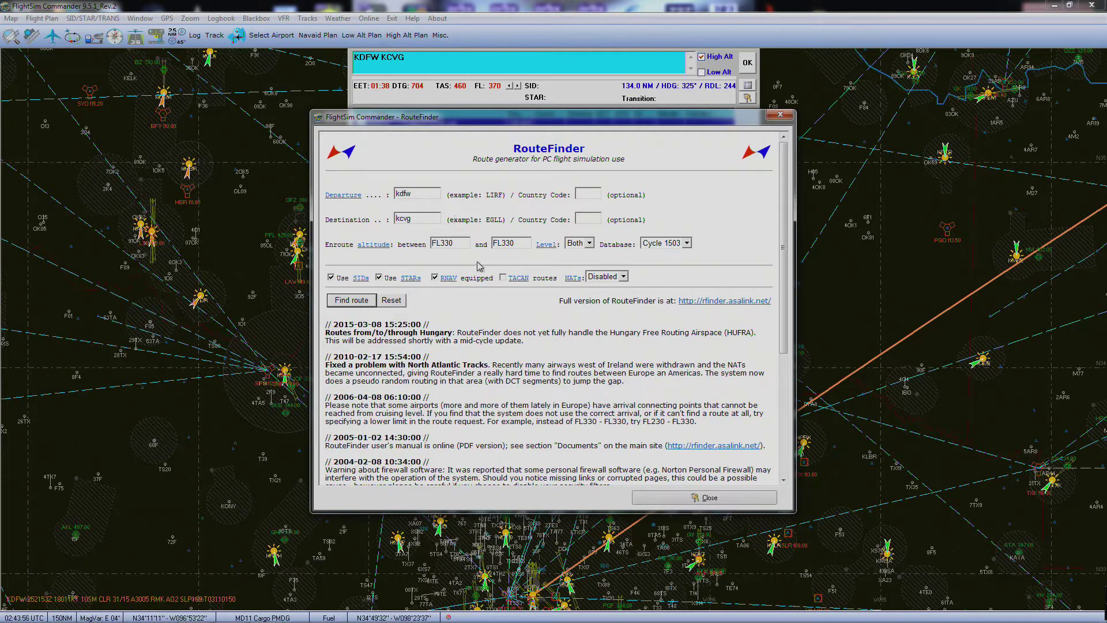
pyautogui.click(687, 242)
pyautogui.moveTo(688, 271)
pyautogui.mouseDown()
pyautogui.moveTo(687, 473)
pyautogui.moveTo(687, 253)
pyautogui.mouseUp()
pyautogui.click(672, 254)
pyautogui.click(350, 301)
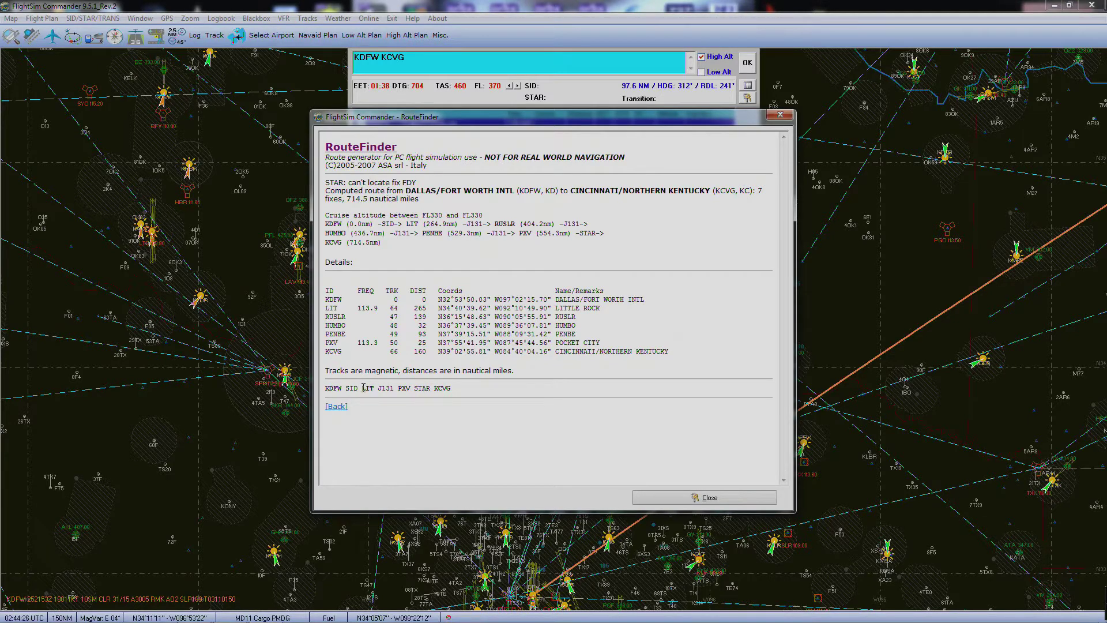
# Copy 'LIT J131 PXV' from RouteFinder into the plan between KDFW and KCVG, dropping STAR
pyautogui.moveTo(363, 388); pyautogui.dragTo(433, 388)
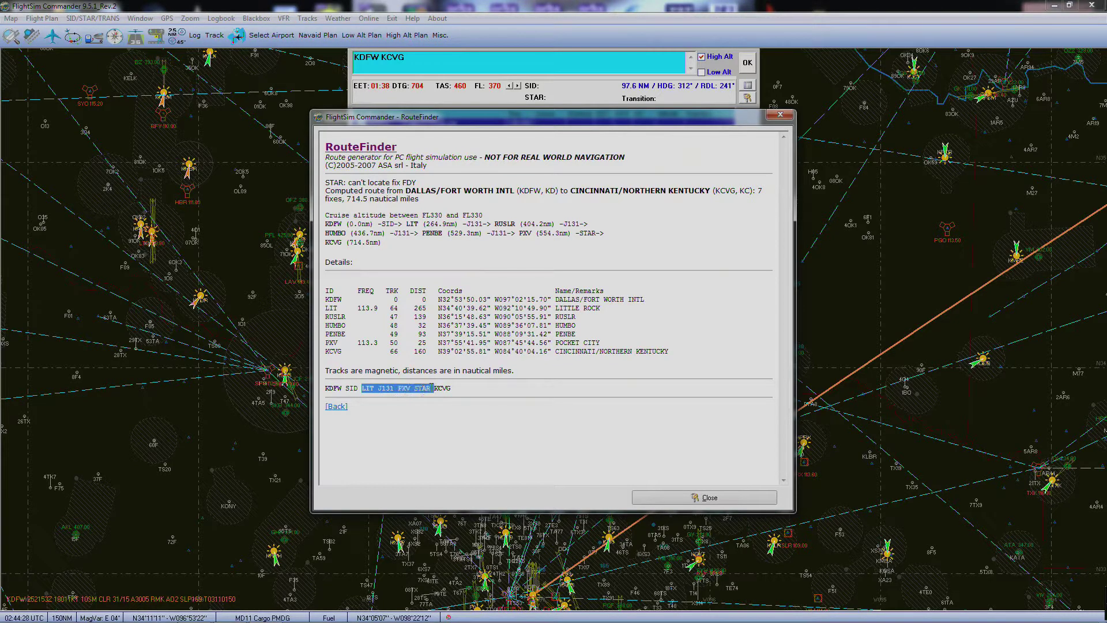
pyautogui.rightClick(422, 387)
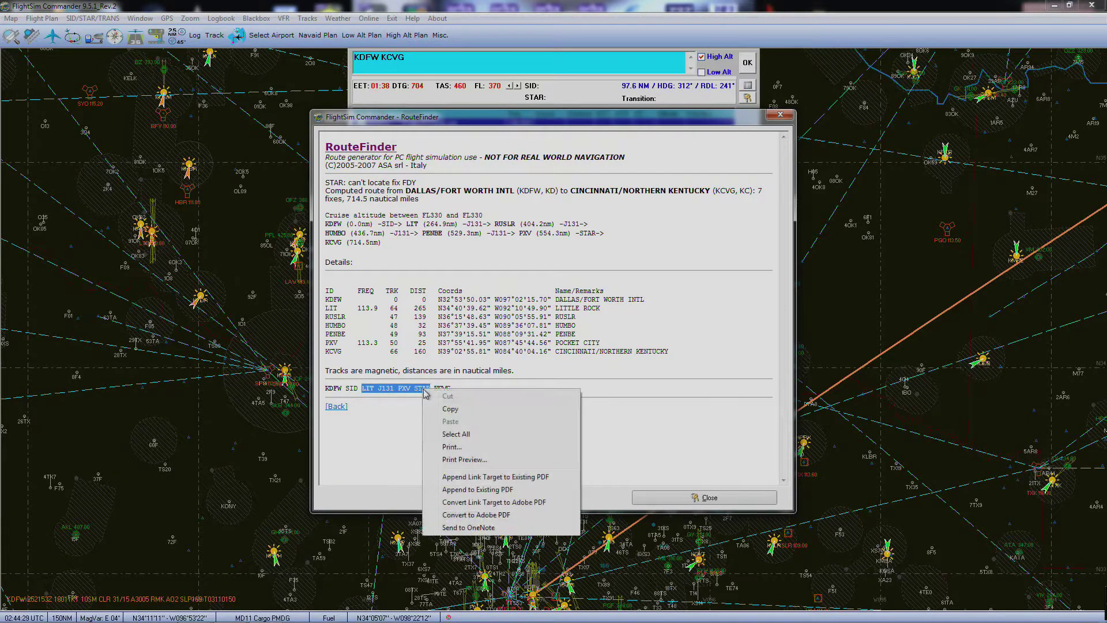
pyautogui.click(449, 410)
pyautogui.click(384, 57)
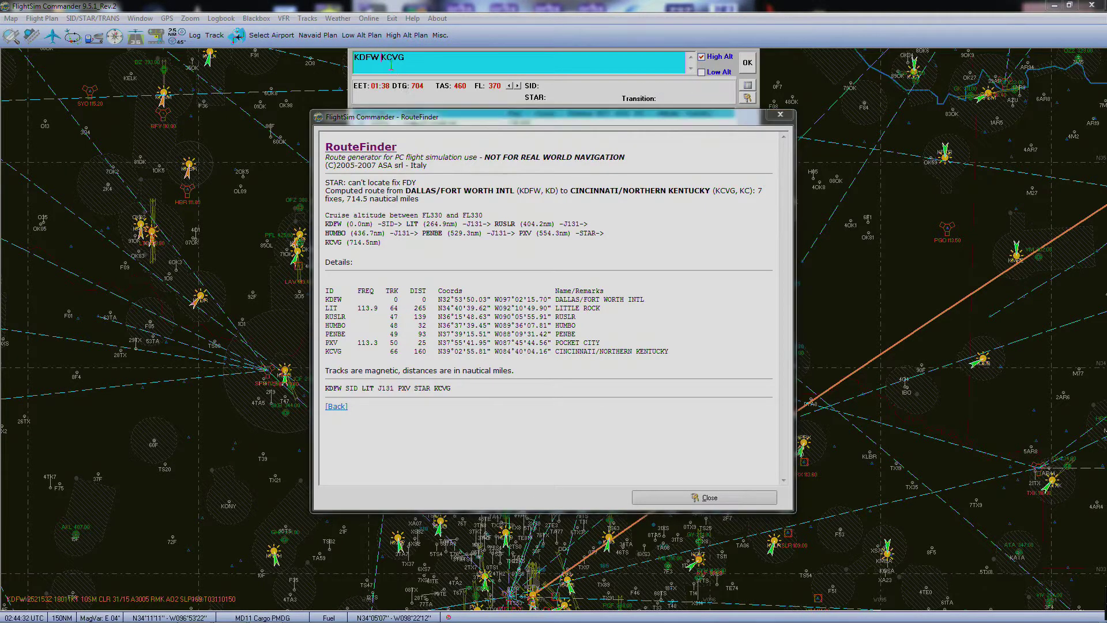
pyautogui.hotkey('ctrl', 'v')
pyautogui.press('BackSpace')
pyautogui.press('BackSpace')
pyautogui.press('BackSpace')
pyautogui.press('BackSpace')
pyautogui.press('BackSpace')
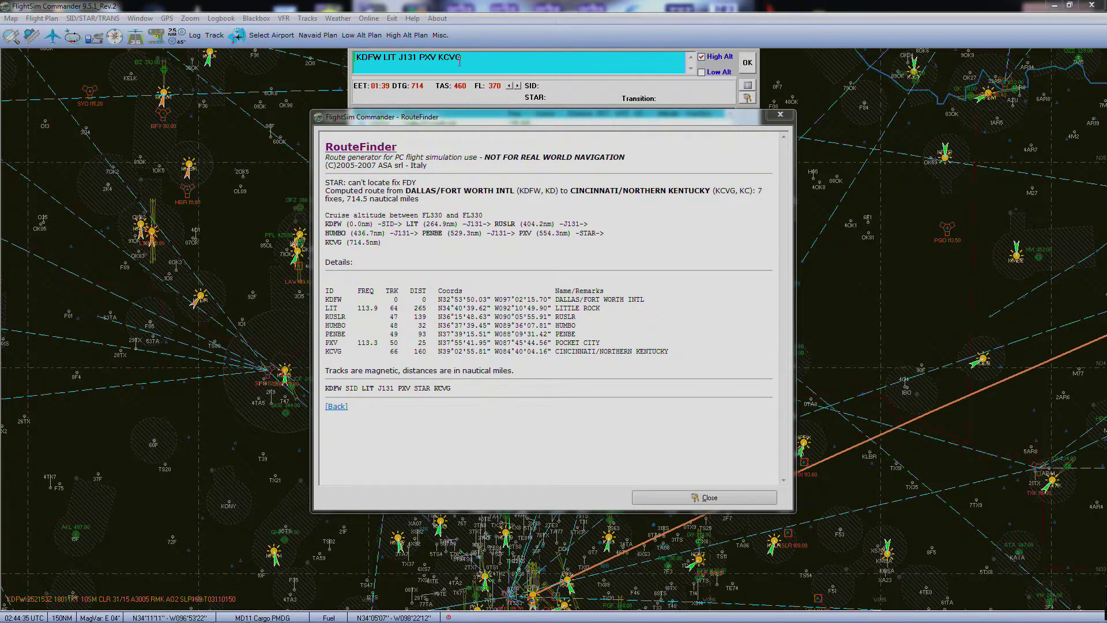
pyautogui.click(778, 117)
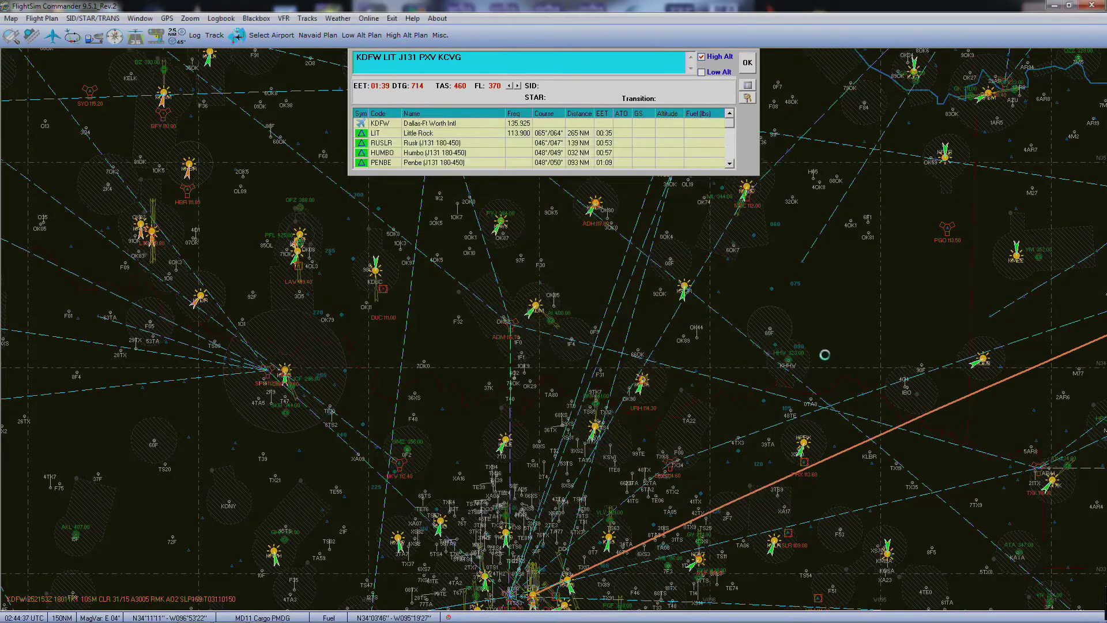
# Open the KDFW SID list, move it aside, and zoom the map to 100NM over Dallas
pyautogui.click(83, 18)
pyautogui.click(184, 36)
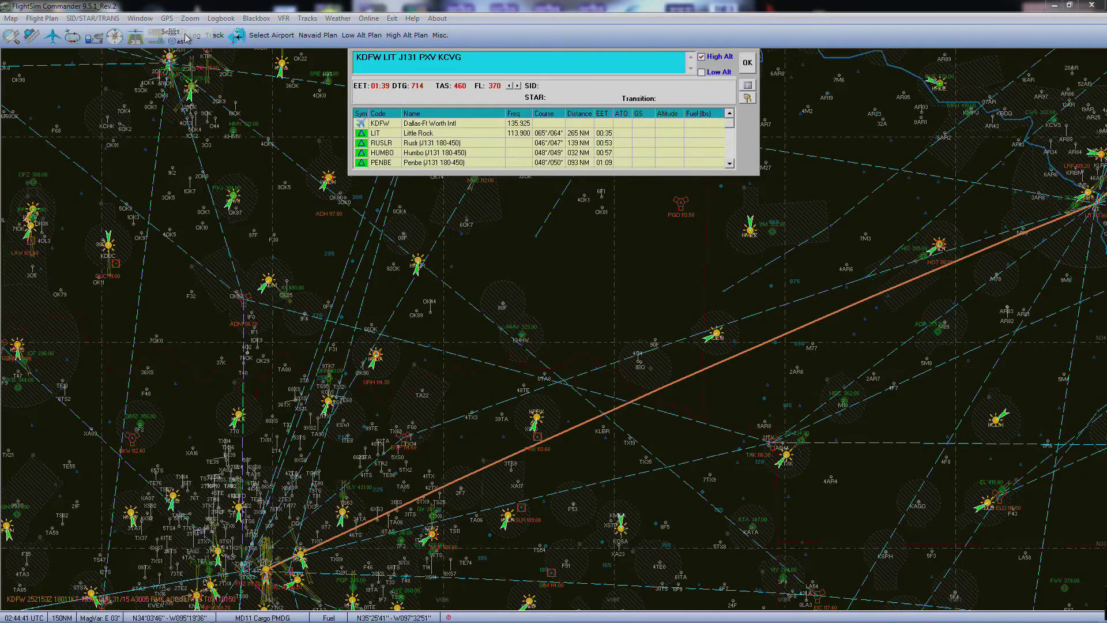
pyautogui.moveTo(561, 209); pyautogui.dragTo(97, 388)
pyautogui.click(308, 362)
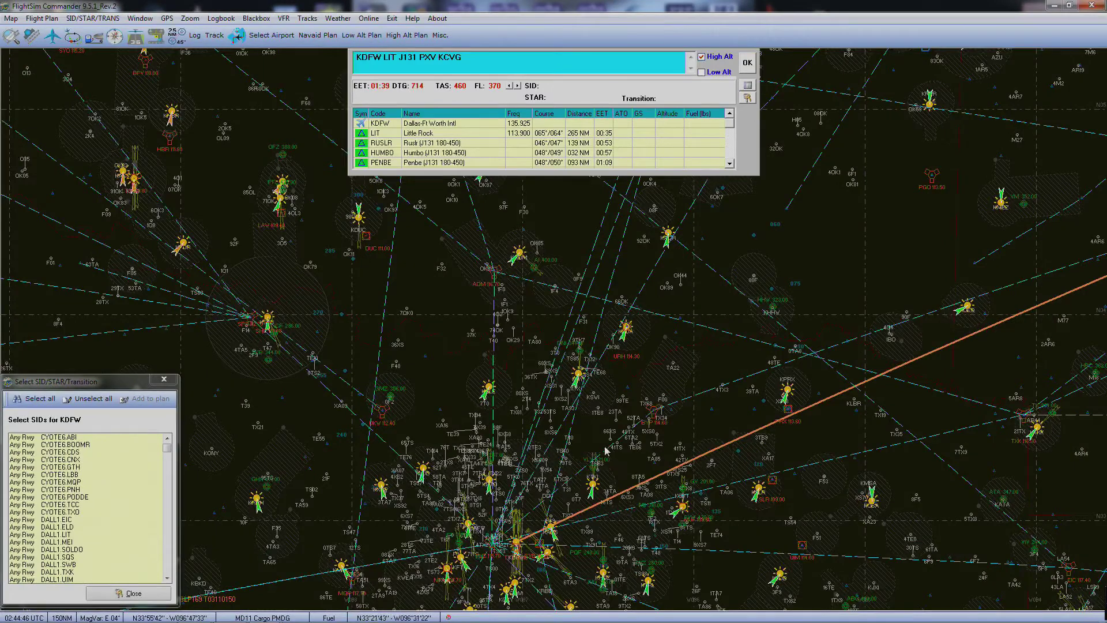
pyautogui.click(604, 450)
pyautogui.moveTo(8, 288)
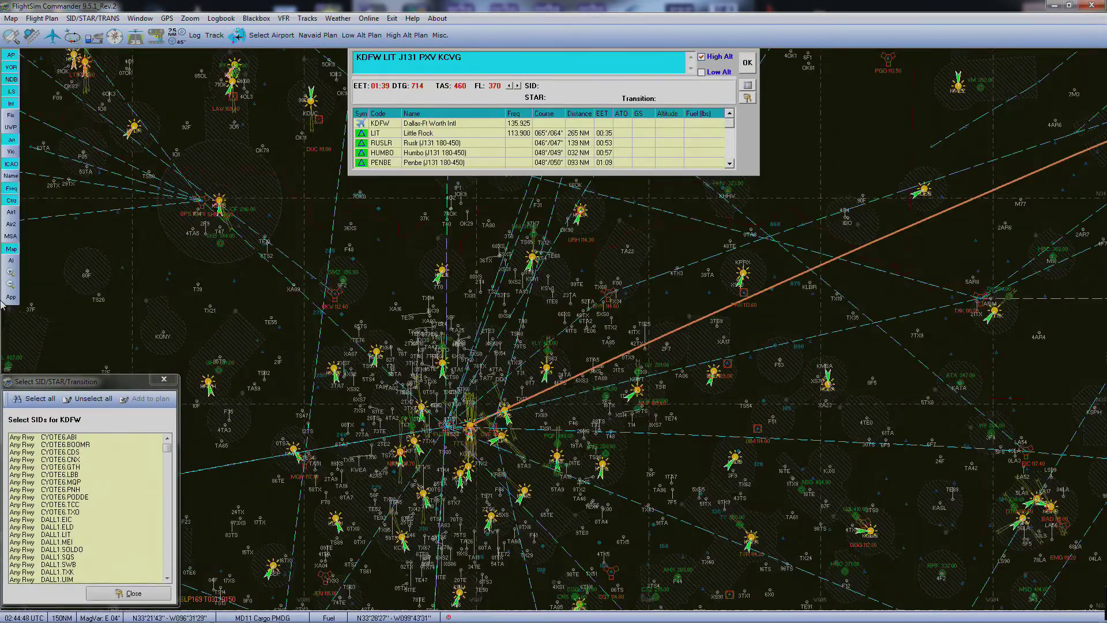
pyautogui.click(10, 271)
pyautogui.click(415, 382)
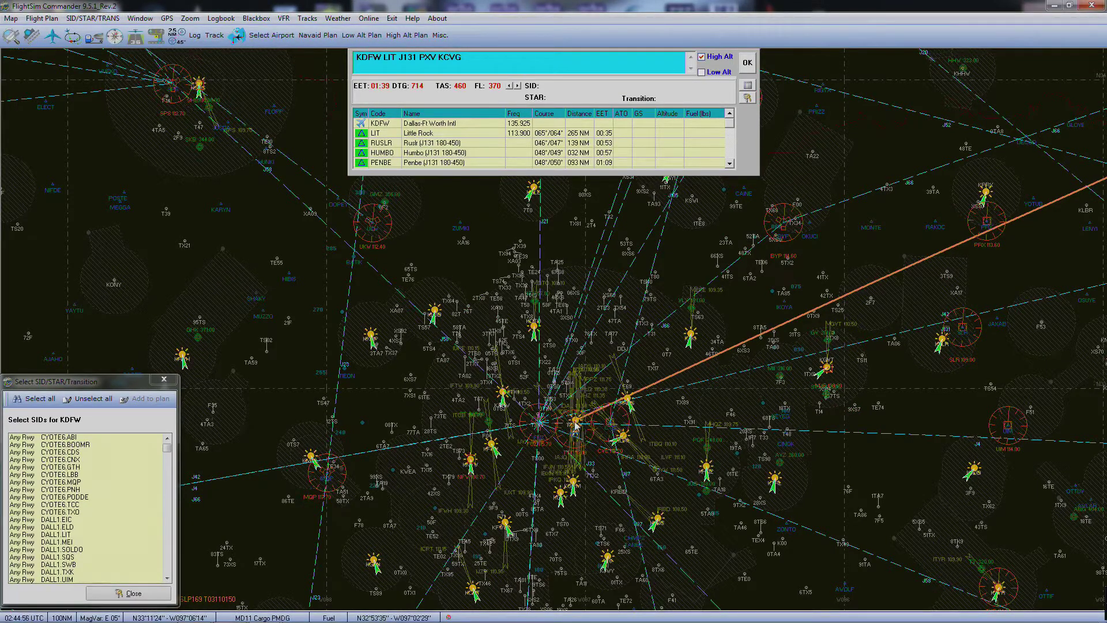
pyautogui.moveTo(575, 425)
pyautogui.moveTo(171, 449); pyautogui.dragTo(165, 474)
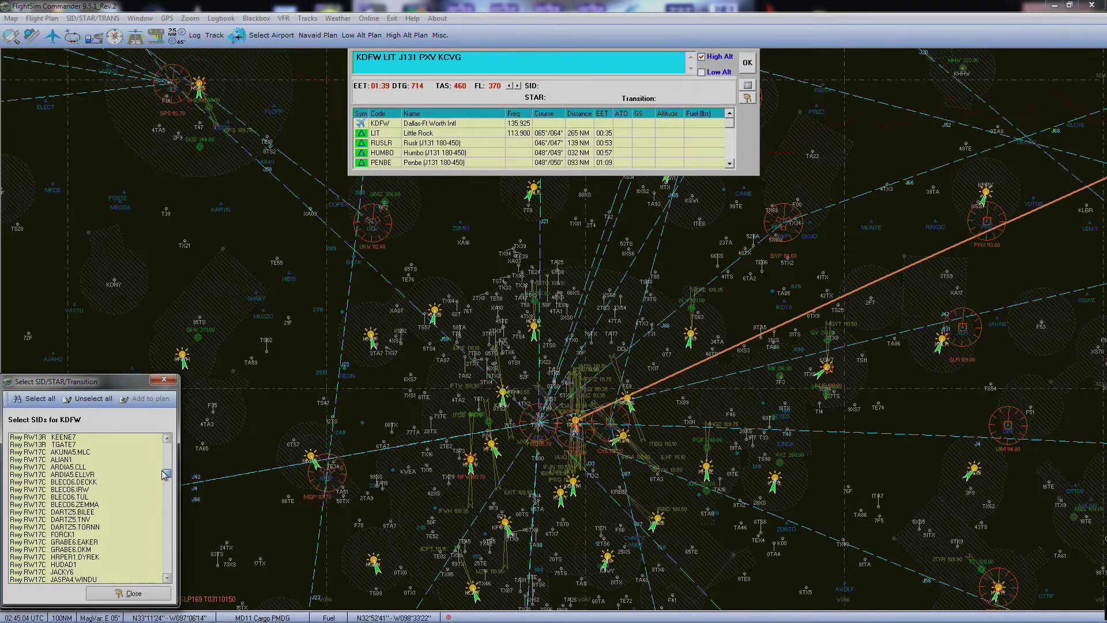
# Preview the AKUNA5.MLC, ALIAN1, ARDIA5.CLL and ARDIA5.ELLVR departures from the SID list
pyautogui.click(85, 454)
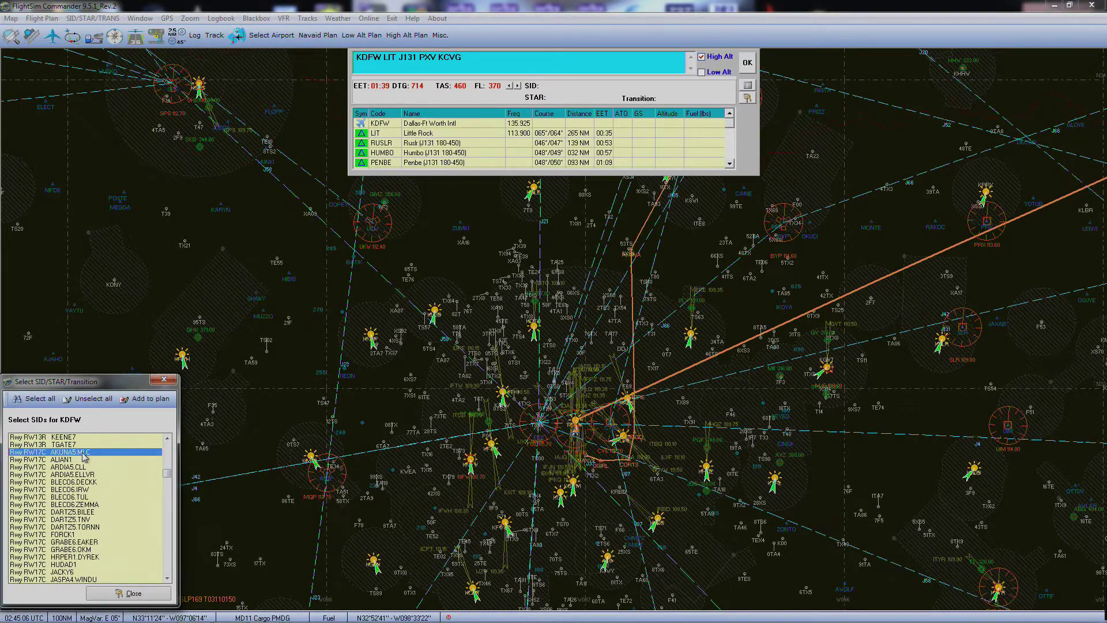
pyautogui.click(83, 454)
pyautogui.click(86, 461)
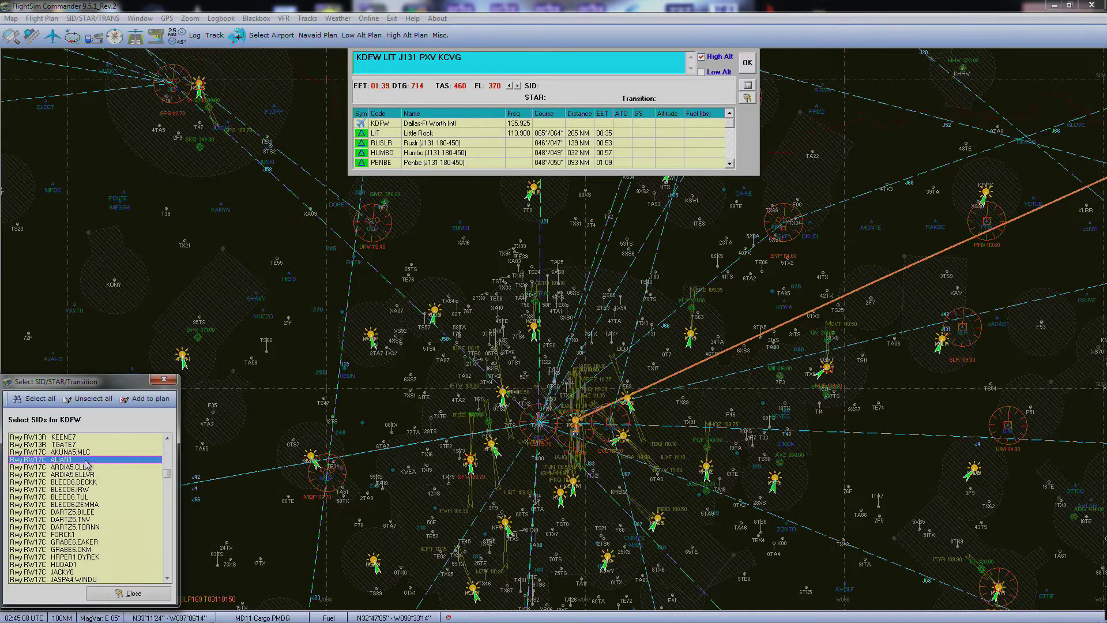
pyautogui.click(84, 460)
pyautogui.click(85, 467)
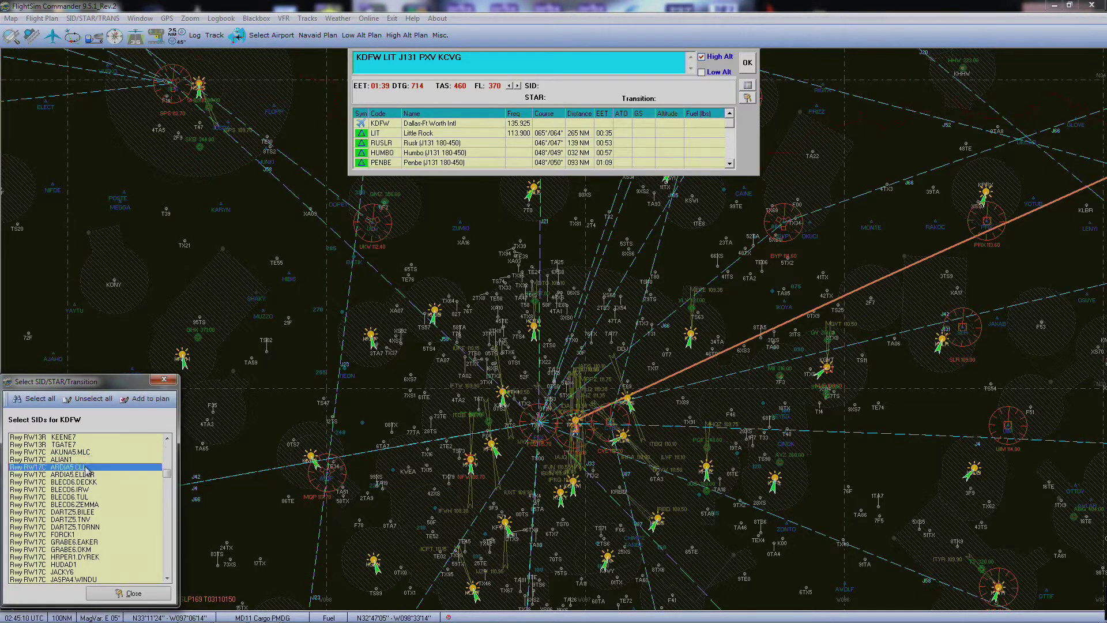
pyautogui.click(86, 468)
pyautogui.click(85, 475)
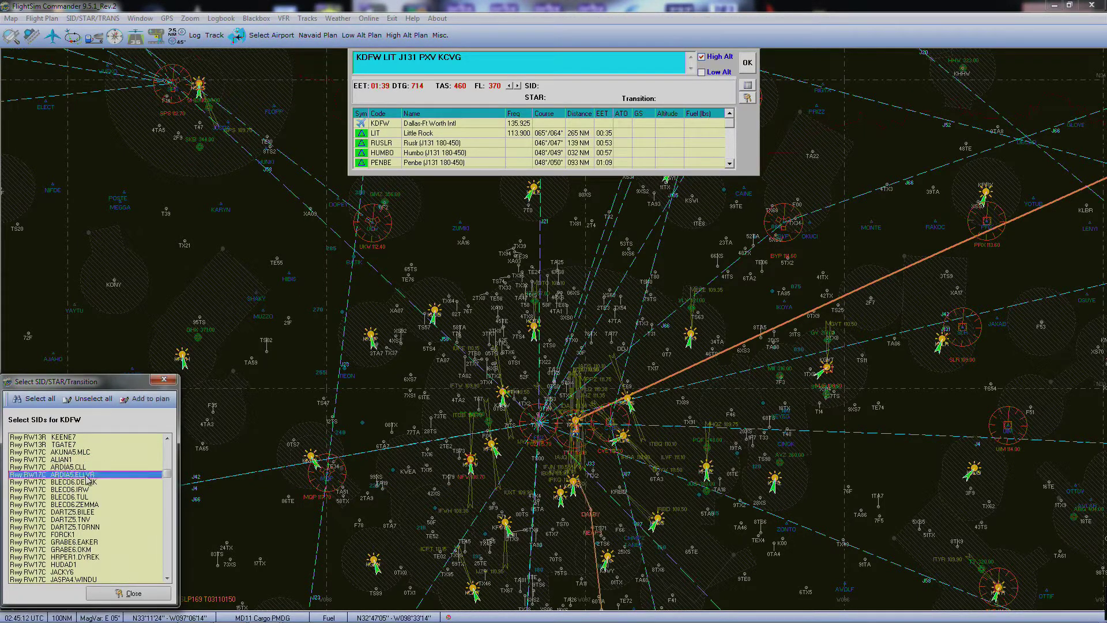
pyautogui.click(85, 475)
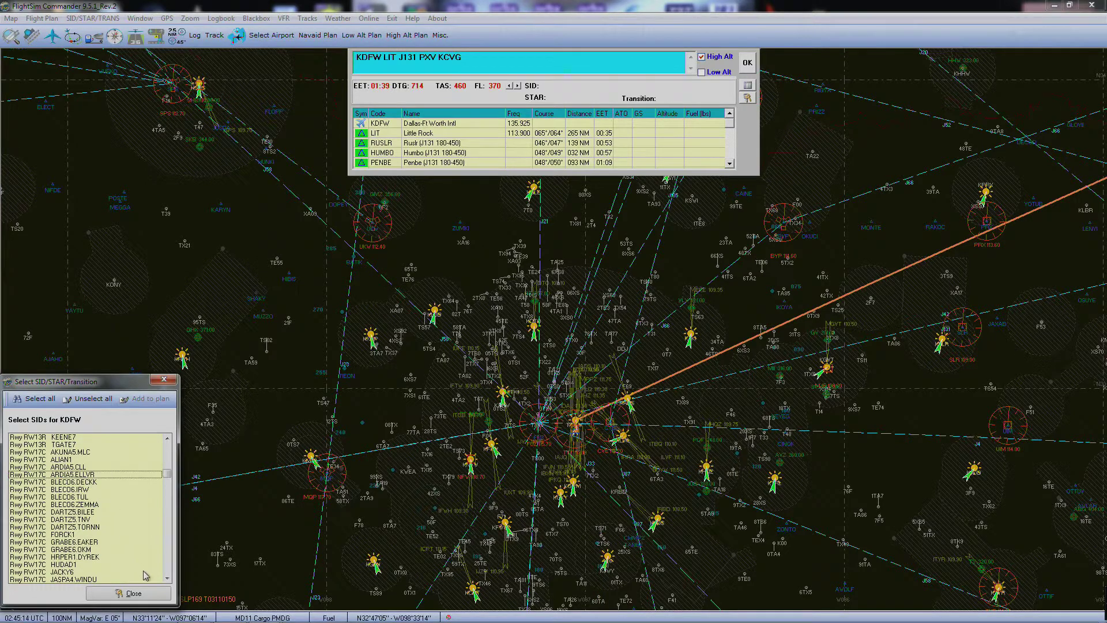
# Scroll to RW17C TRYTN1.LOOSE, check its route on the map, and add it to the plan
pyautogui.click(167, 578)
pyautogui.click(168, 578)
pyautogui.click(168, 578)
pyautogui.click(168, 578)
pyautogui.click(167, 578)
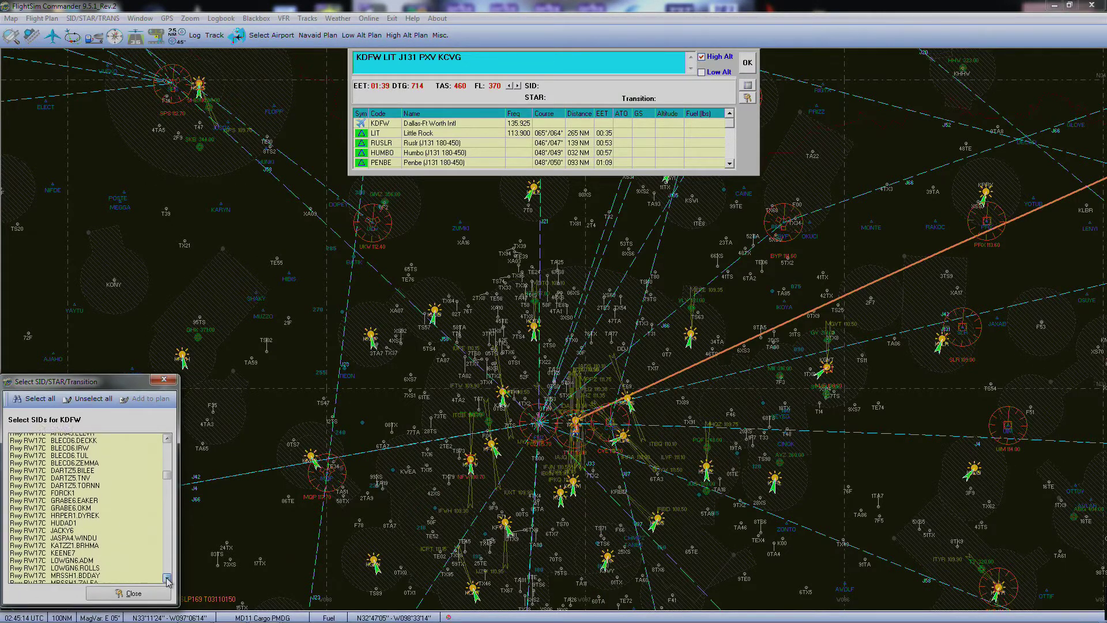
pyautogui.click(167, 579)
pyautogui.click(167, 578)
pyautogui.click(167, 579)
pyautogui.click(167, 578)
pyautogui.click(167, 578)
pyautogui.click(167, 578)
pyautogui.click(168, 578)
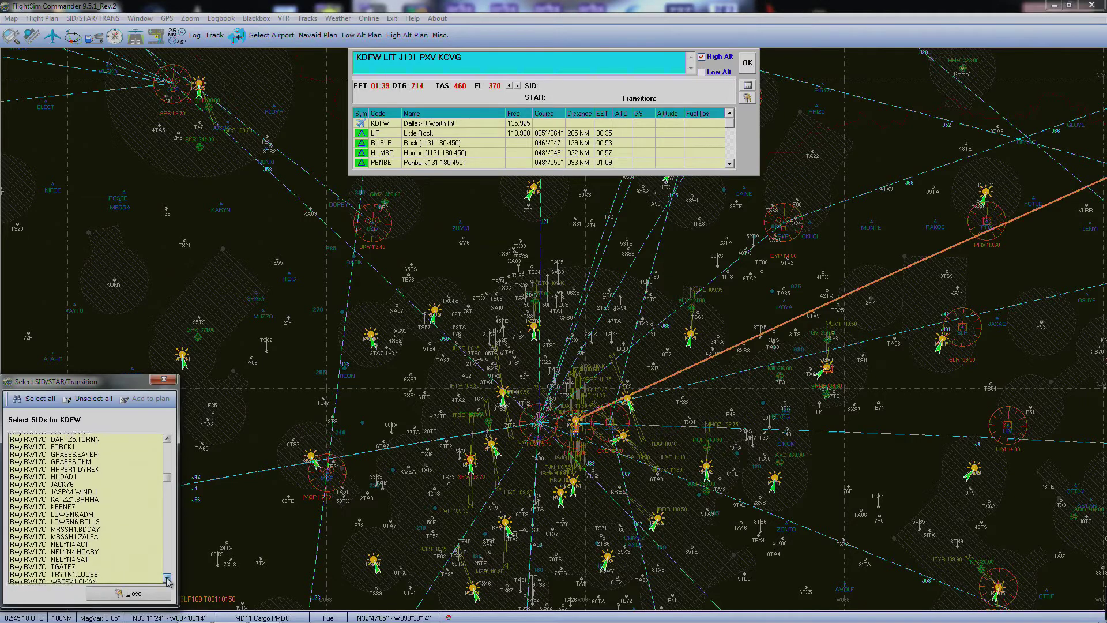
pyautogui.click(167, 578)
pyautogui.click(99, 565)
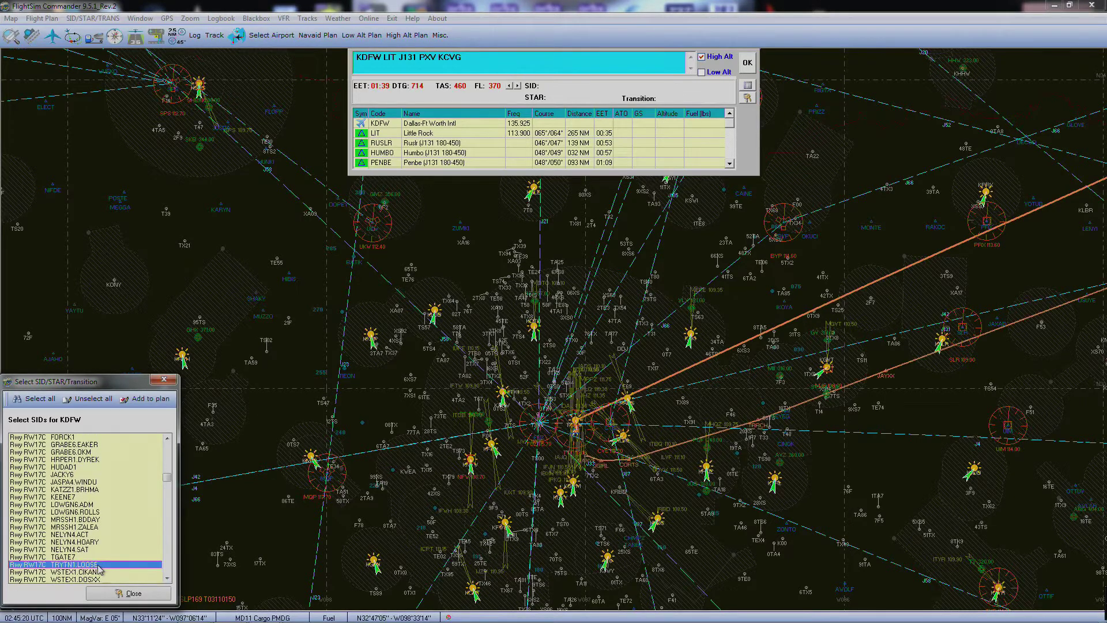
pyautogui.click(1020, 348)
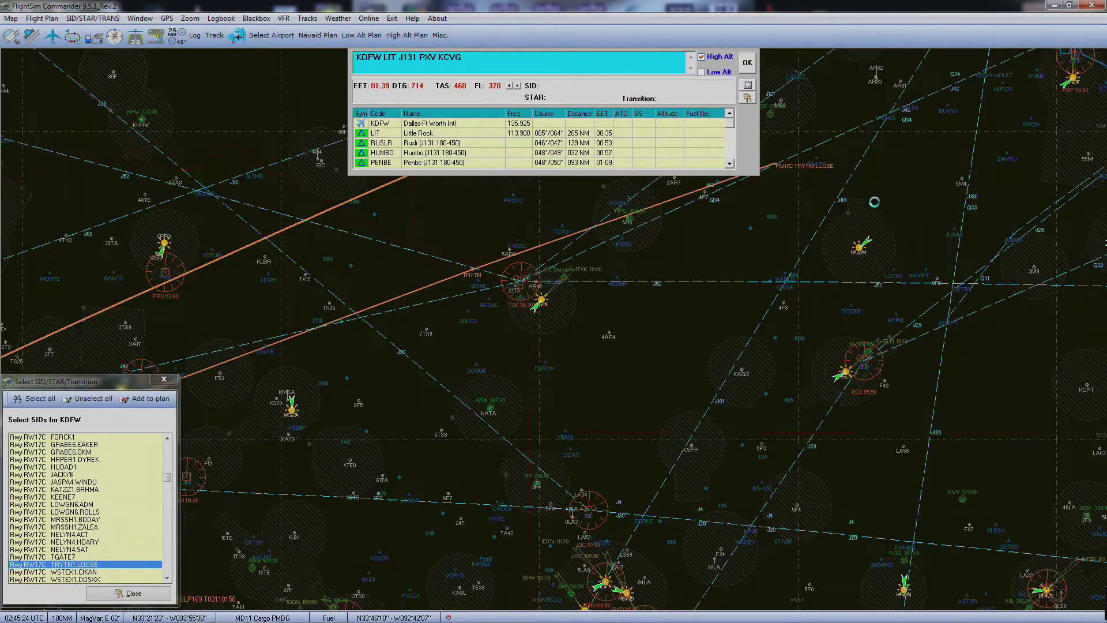
pyautogui.click(875, 202)
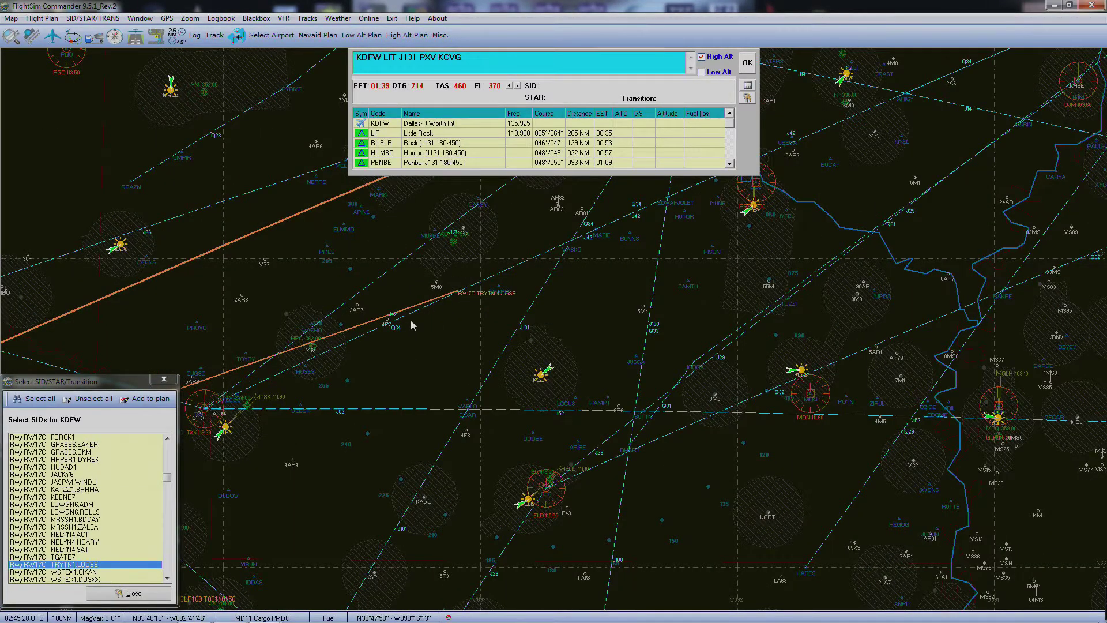
pyautogui.click(147, 401)
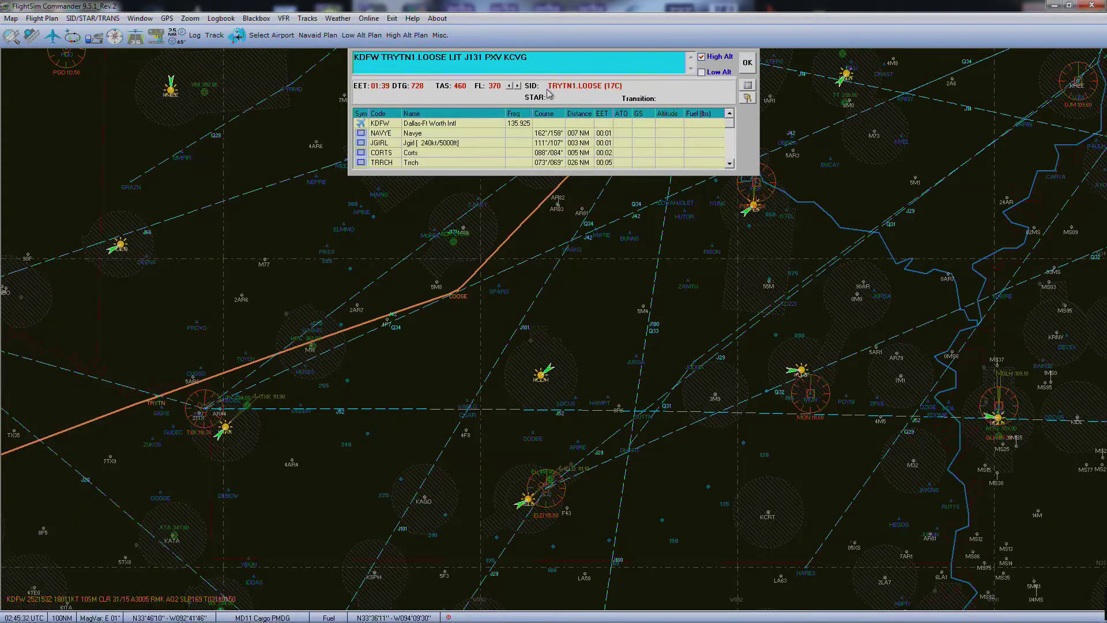
# Recentre the map toward Little Rock and lower the cruise flight level setting
pyautogui.click(604, 208)
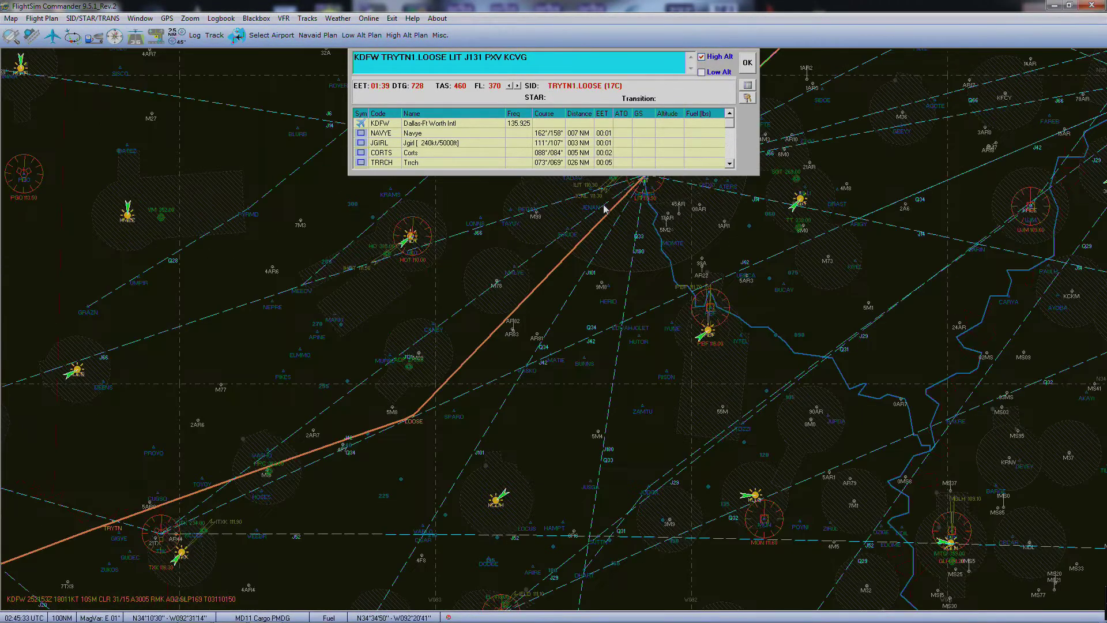
pyautogui.click(648, 215)
pyautogui.click(509, 86)
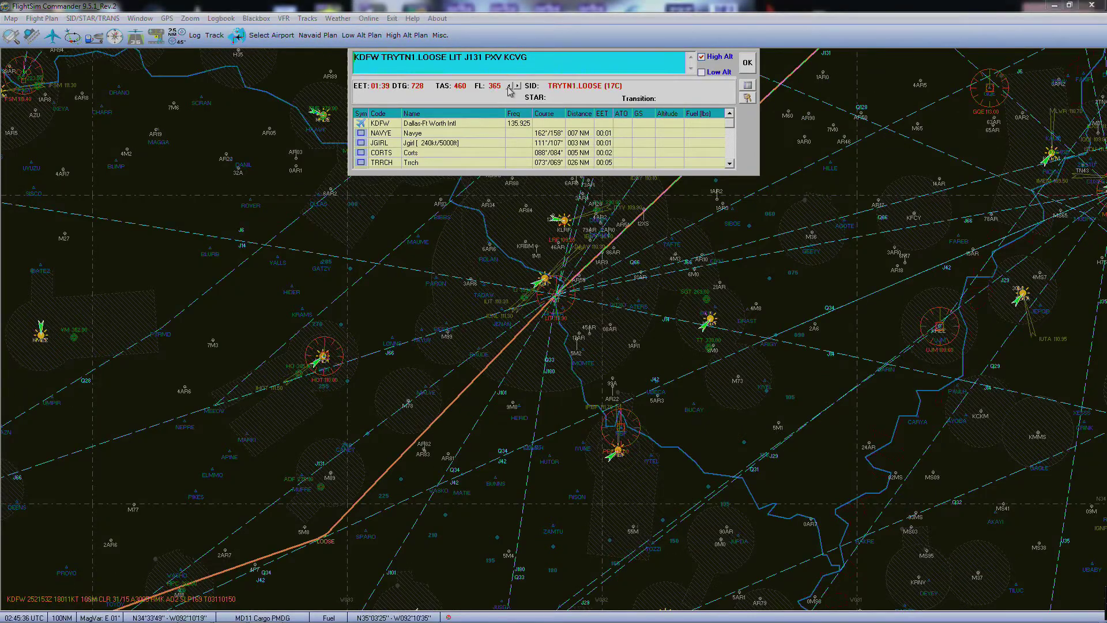
pyautogui.click(510, 86)
pyautogui.click(730, 164)
pyautogui.click(730, 163)
pyautogui.click(729, 164)
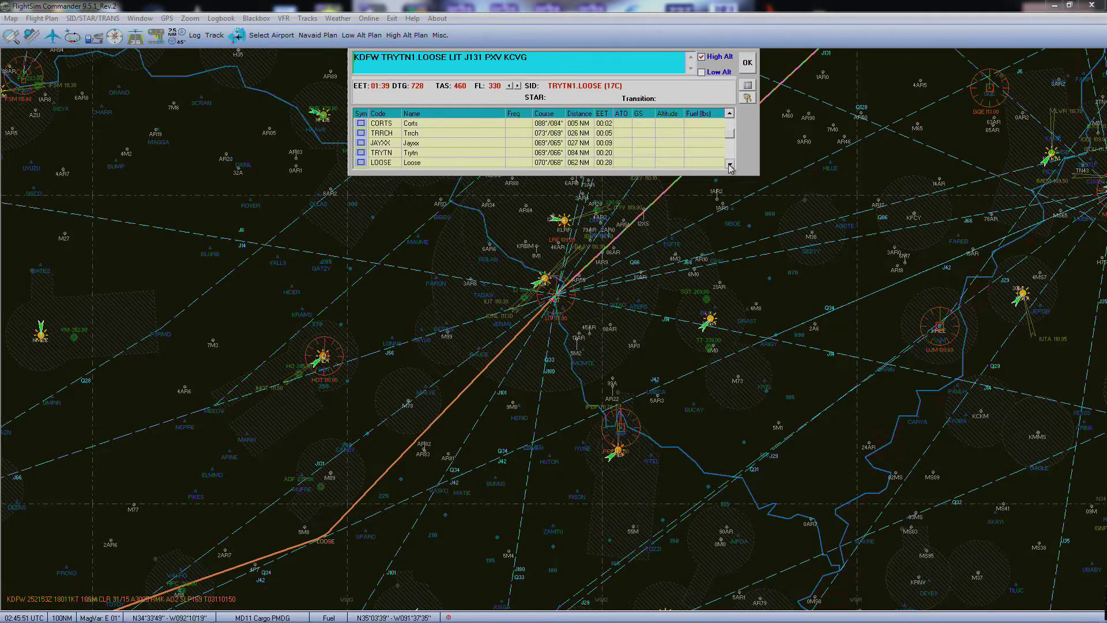
pyautogui.click(730, 164)
pyautogui.click(729, 164)
# Insert the WASKO fix after LOOSE in the route, then centre the map on PXV
pyautogui.click(417, 143)
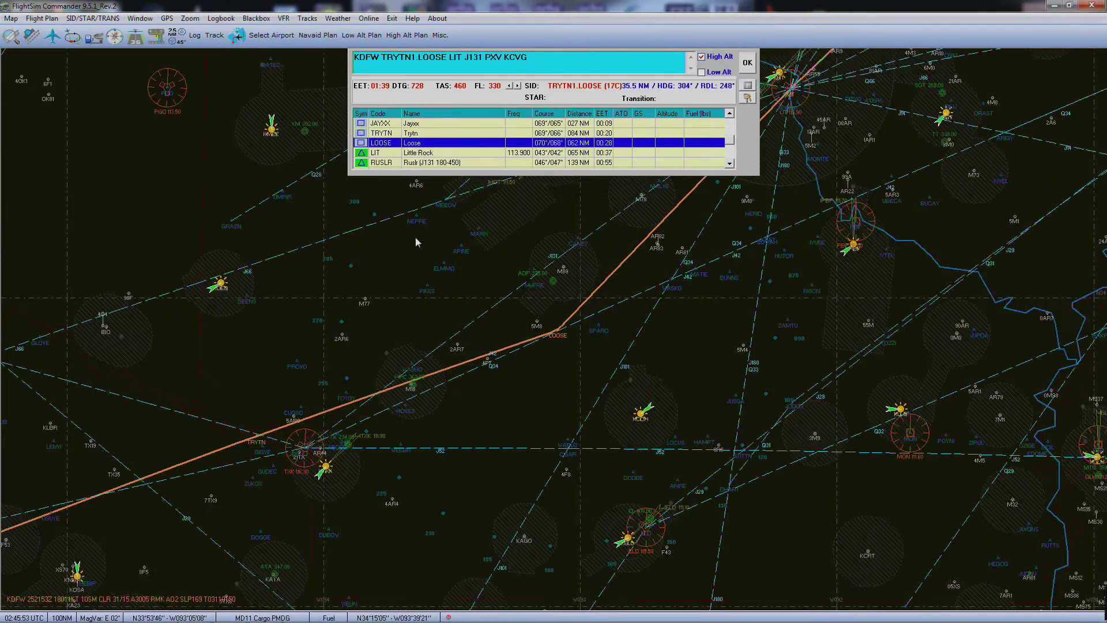
pyautogui.click(705, 226)
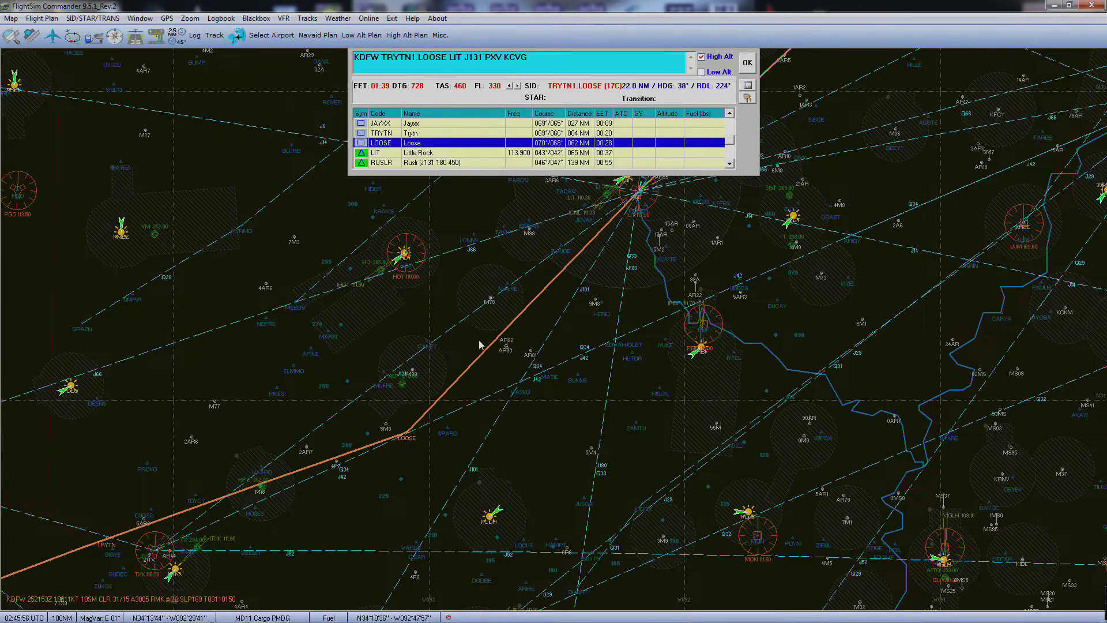
pyautogui.rightClick(521, 387)
pyautogui.click(539, 394)
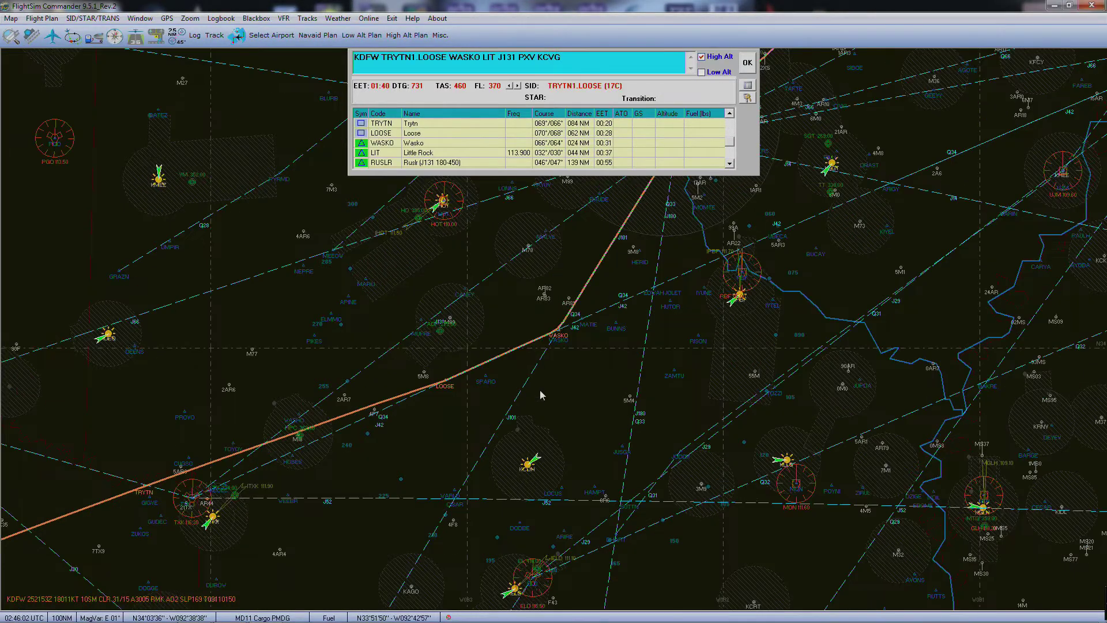
pyautogui.click(677, 203)
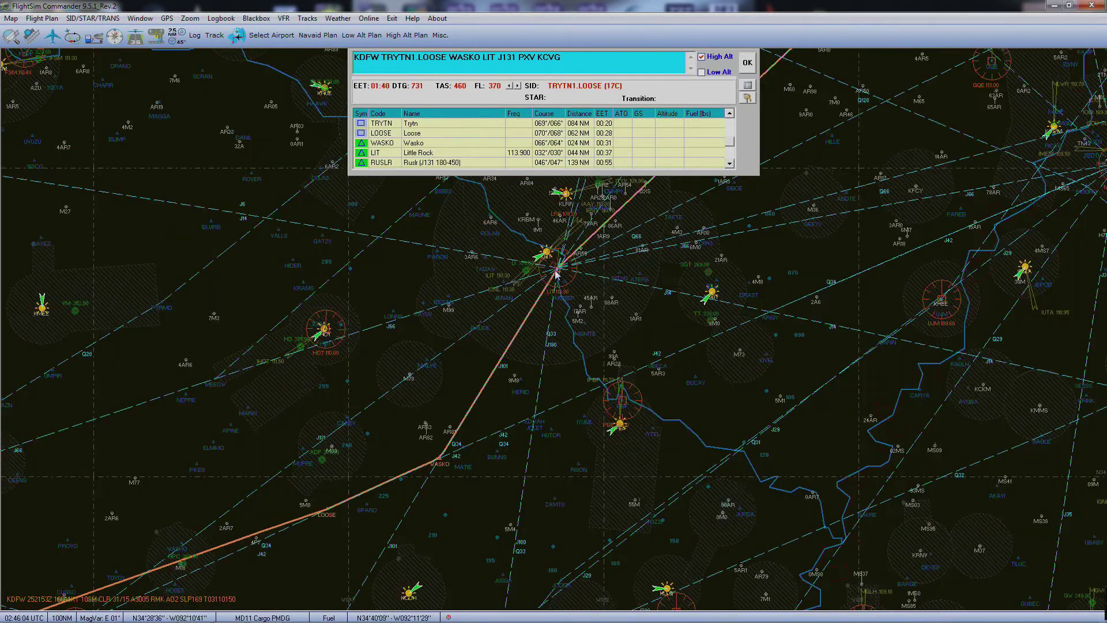
pyautogui.moveTo(557, 274)
pyautogui.scroll(-2, 721, 166)
pyautogui.click(486, 153)
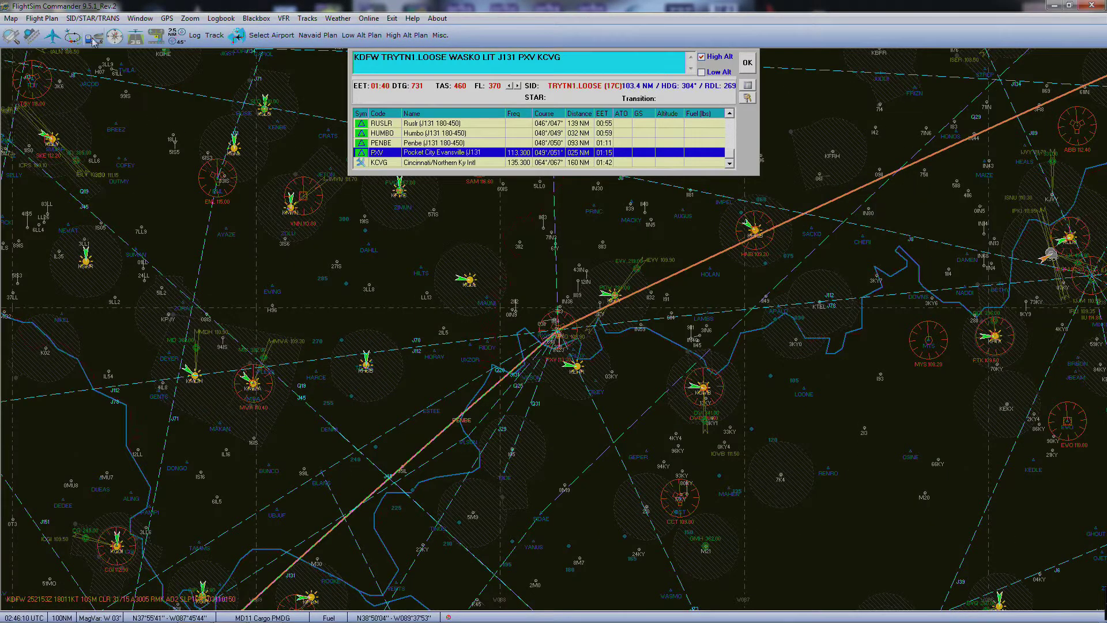
# Open the KCVG STAR list, move it aside, and zoom the map in around KCVG
pyautogui.click(93, 18)
pyautogui.moveTo(88, 51)
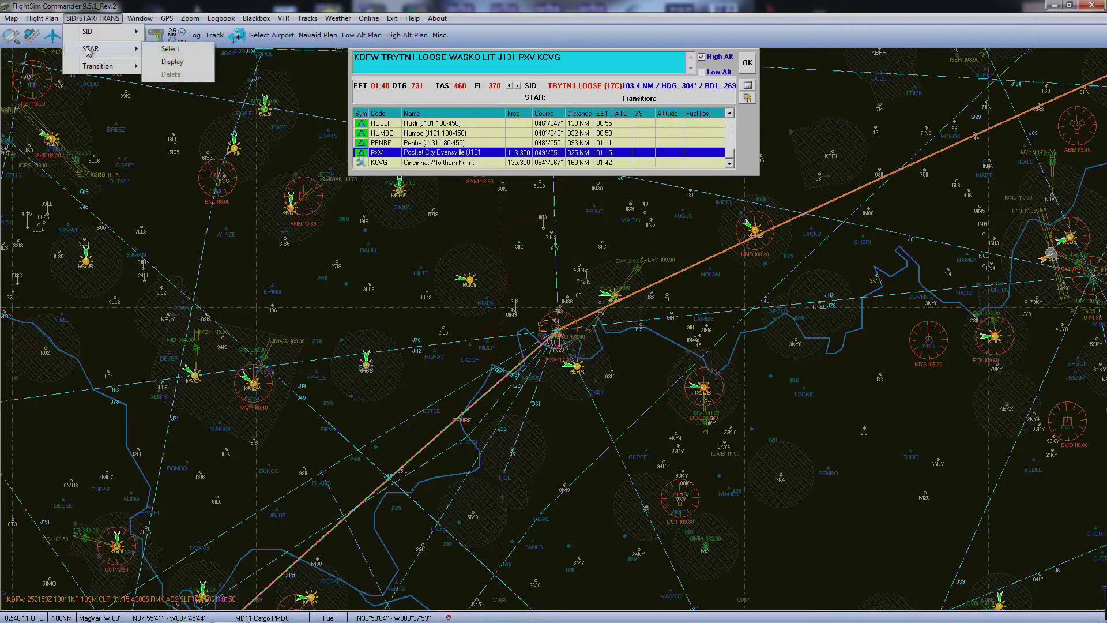
pyautogui.click(181, 54)
pyautogui.moveTo(567, 208); pyautogui.dragTo(109, 384)
pyautogui.click(421, 163)
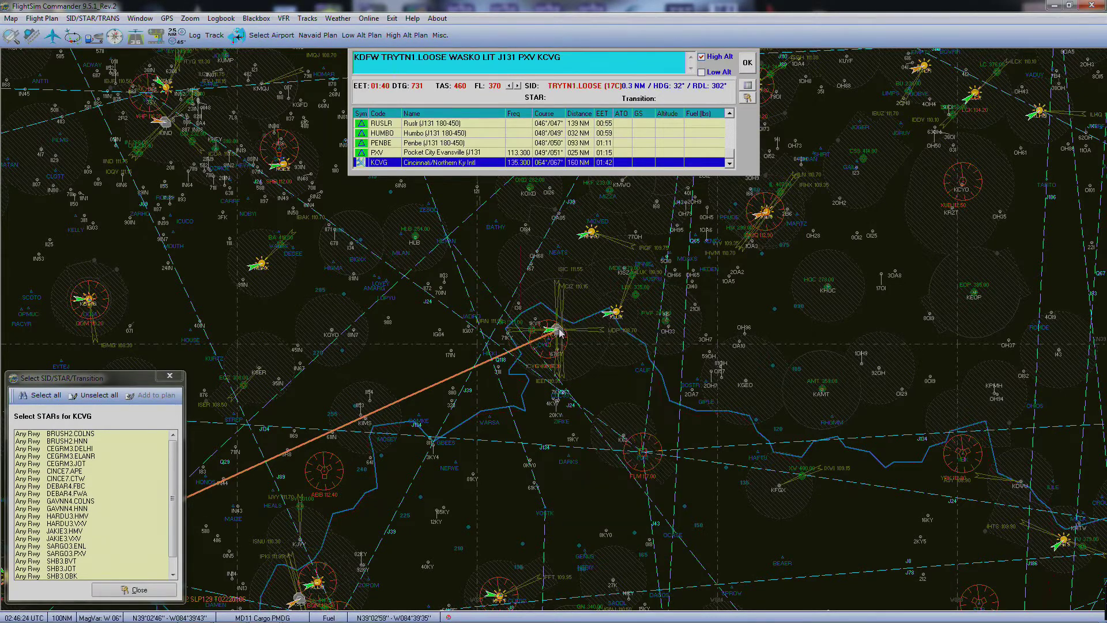
pyautogui.moveTo(559, 332)
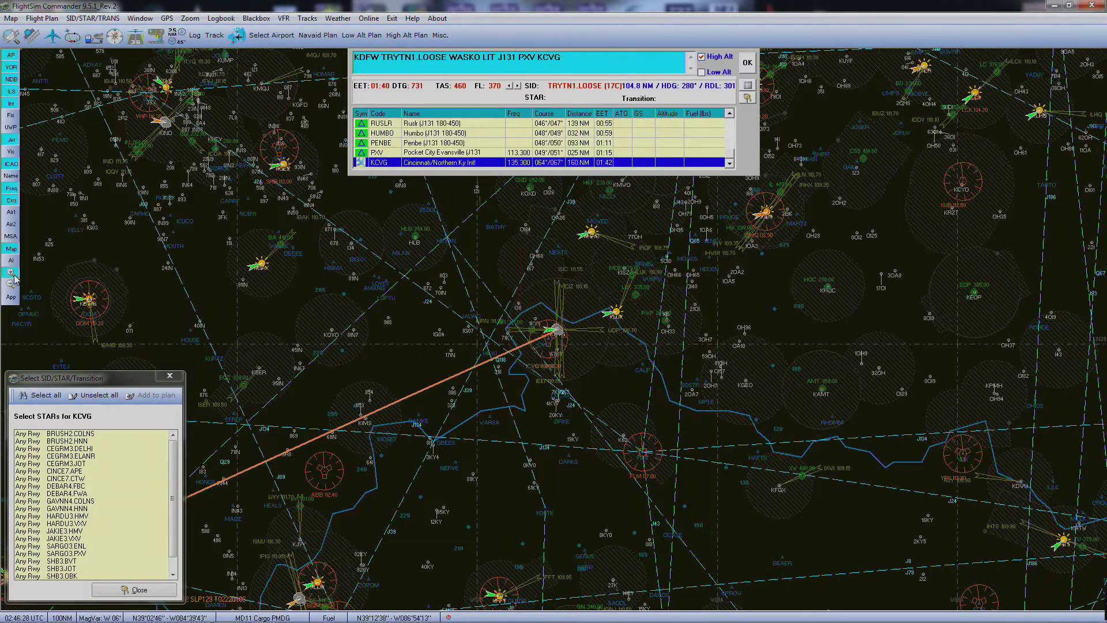
pyautogui.click(12, 275)
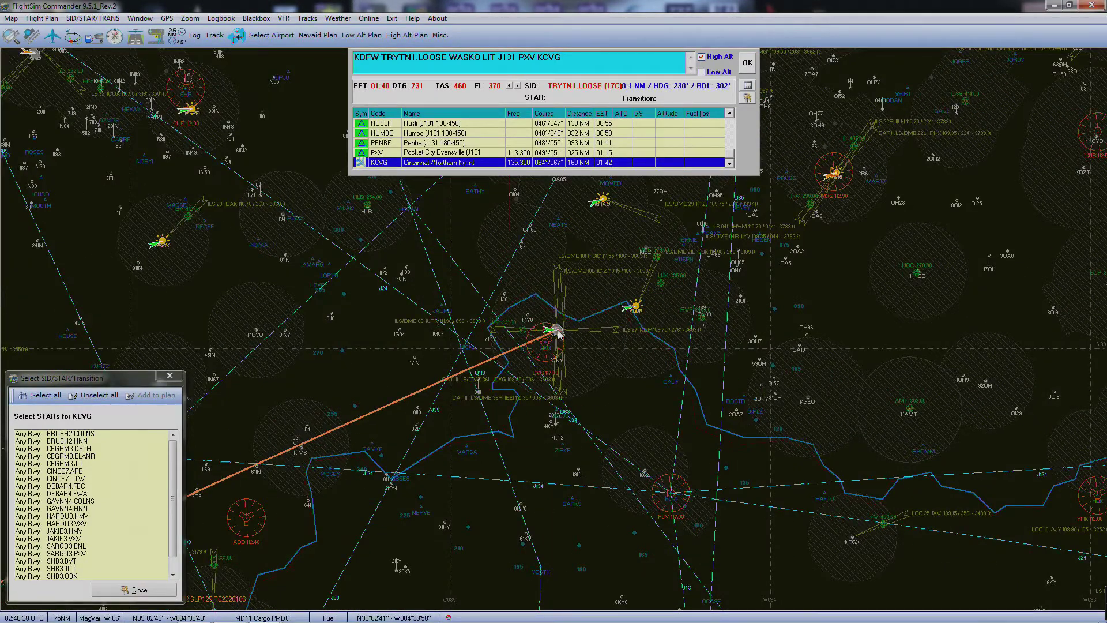
# Preview the SARGO3.PXV arrival on the map and add it to the flight plan
pyautogui.moveTo(558, 333)
pyautogui.scroll(-1, 164, 453)
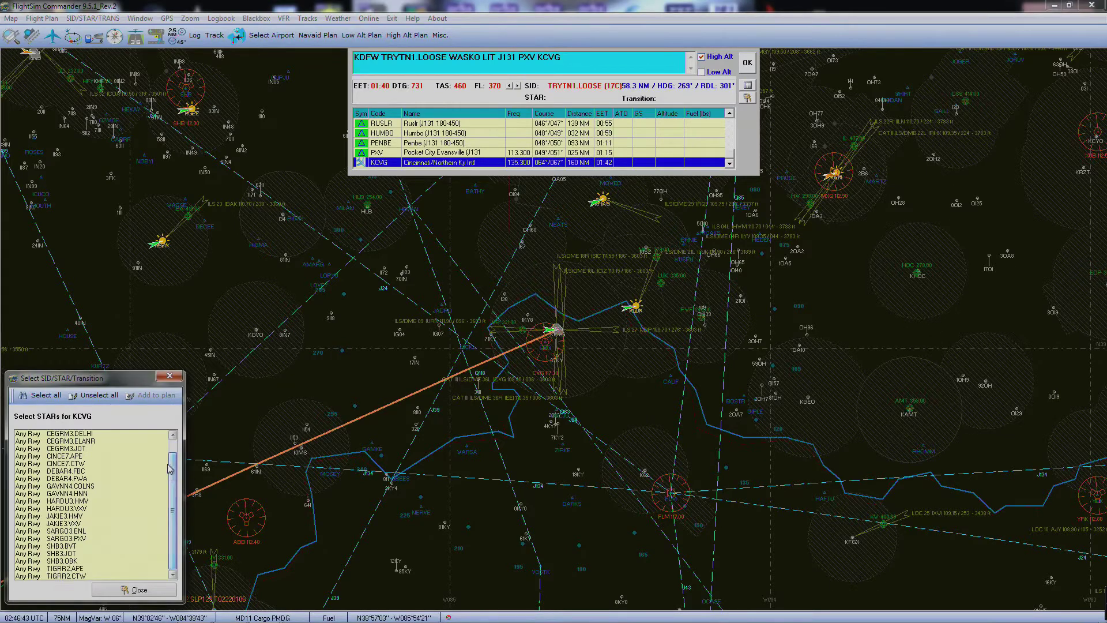
pyautogui.scroll(1, 171, 477)
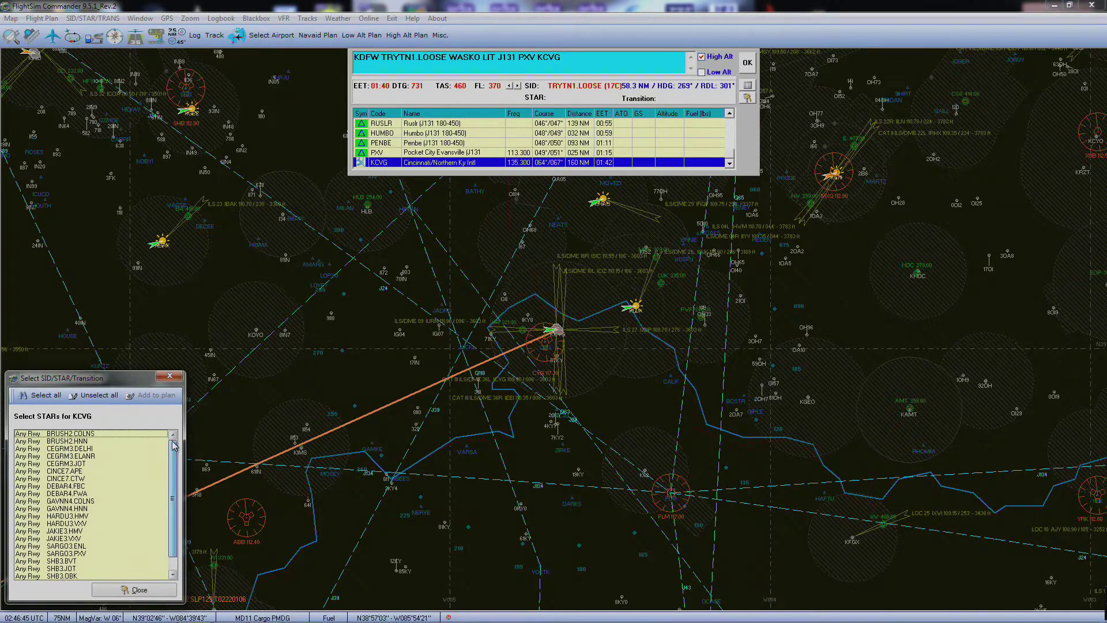
pyautogui.scroll(-1, 164, 496)
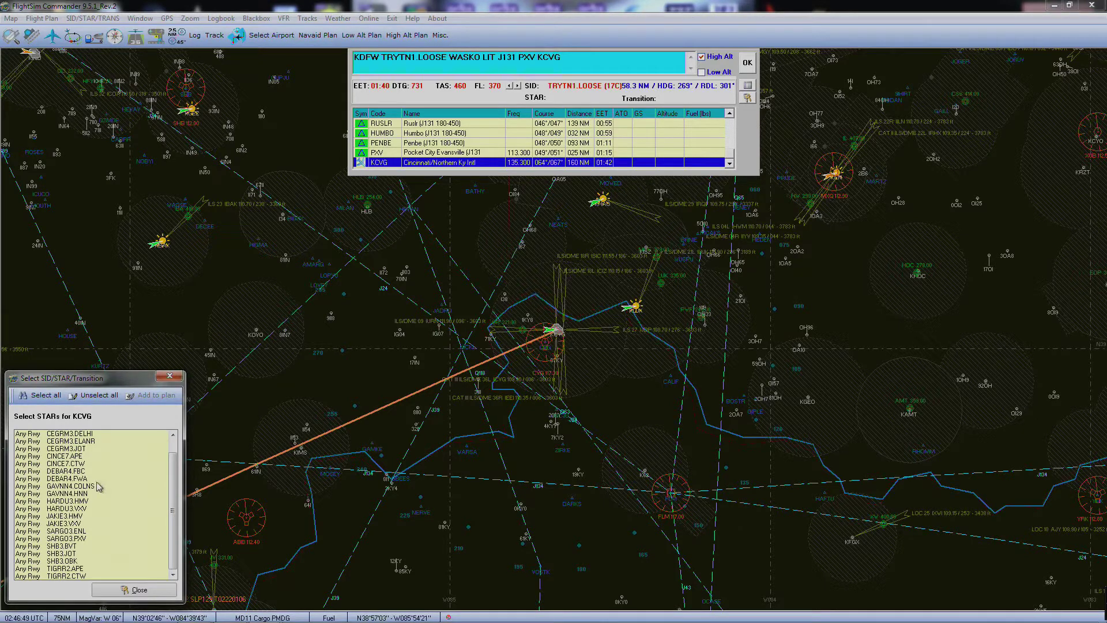
pyautogui.click(83, 538)
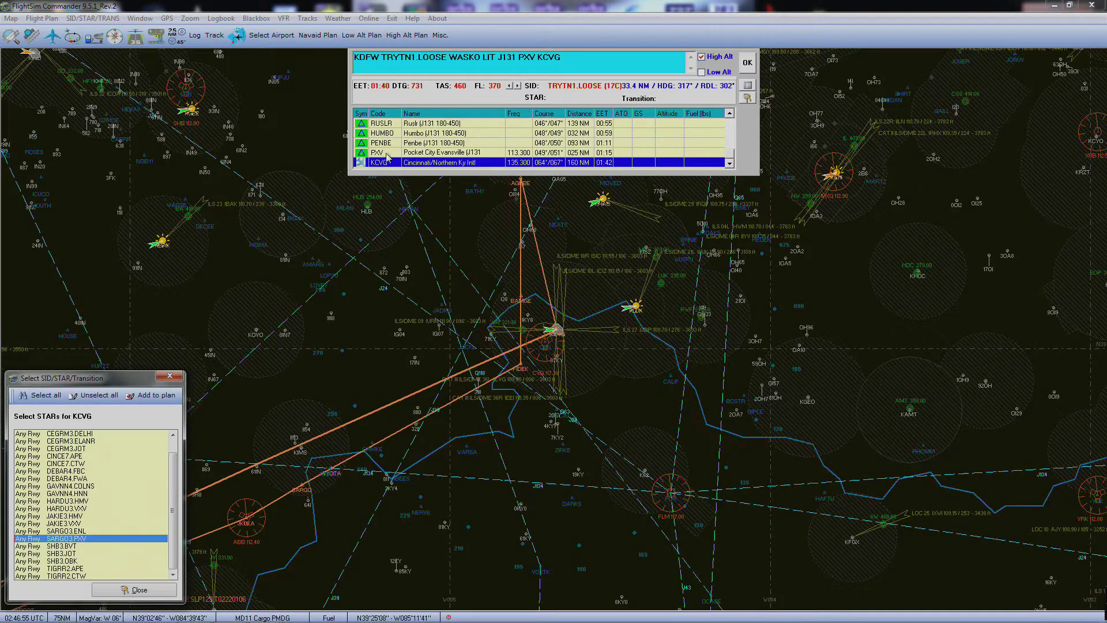
pyautogui.click(151, 395)
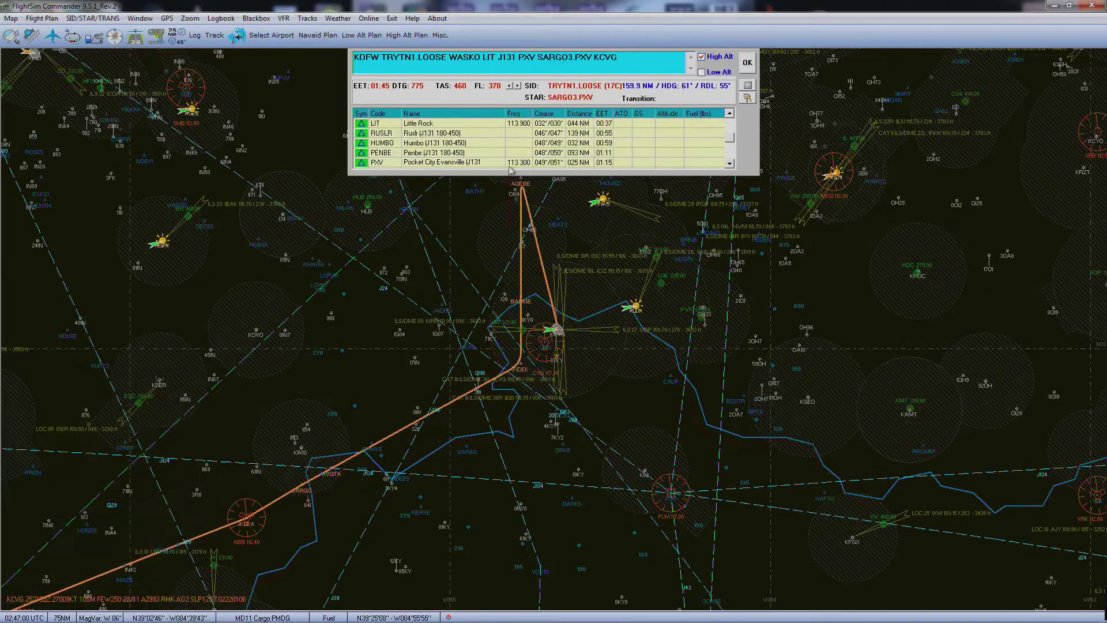
# Delete the redundant intermediate PXV leg from the waypoint list
pyautogui.click(462, 163)
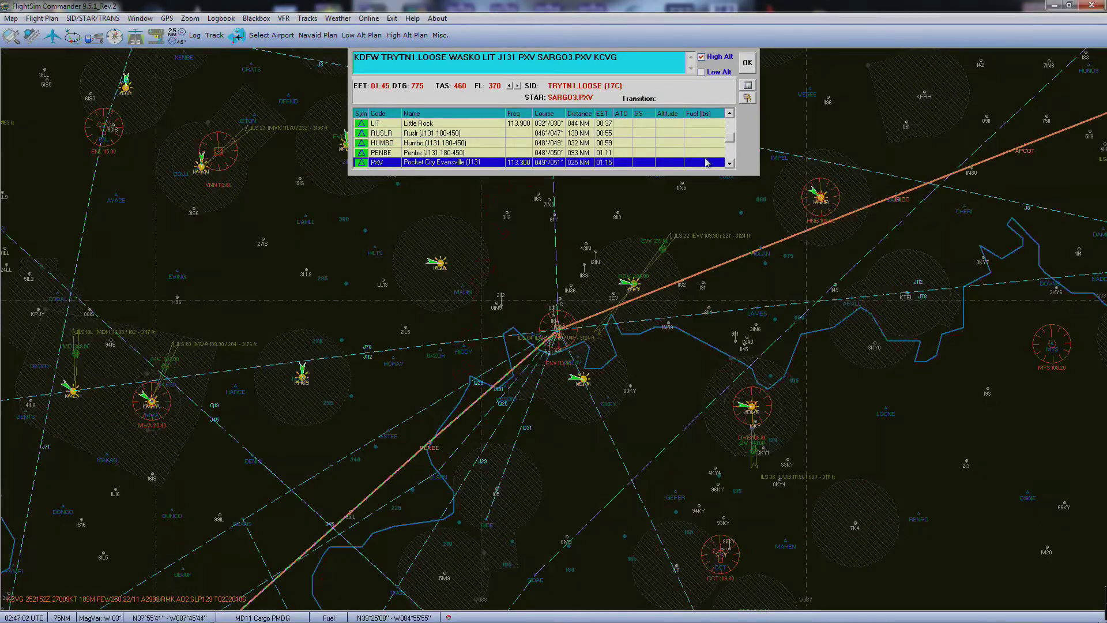
pyautogui.click(729, 164)
pyautogui.click(729, 164)
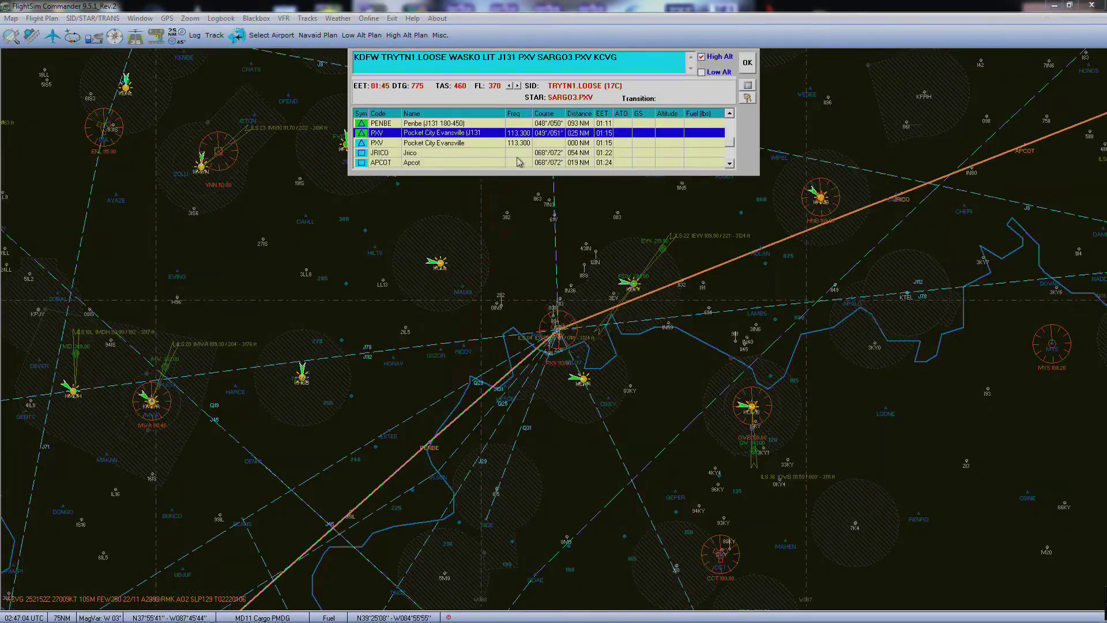
pyautogui.click(441, 143)
pyautogui.click(438, 134)
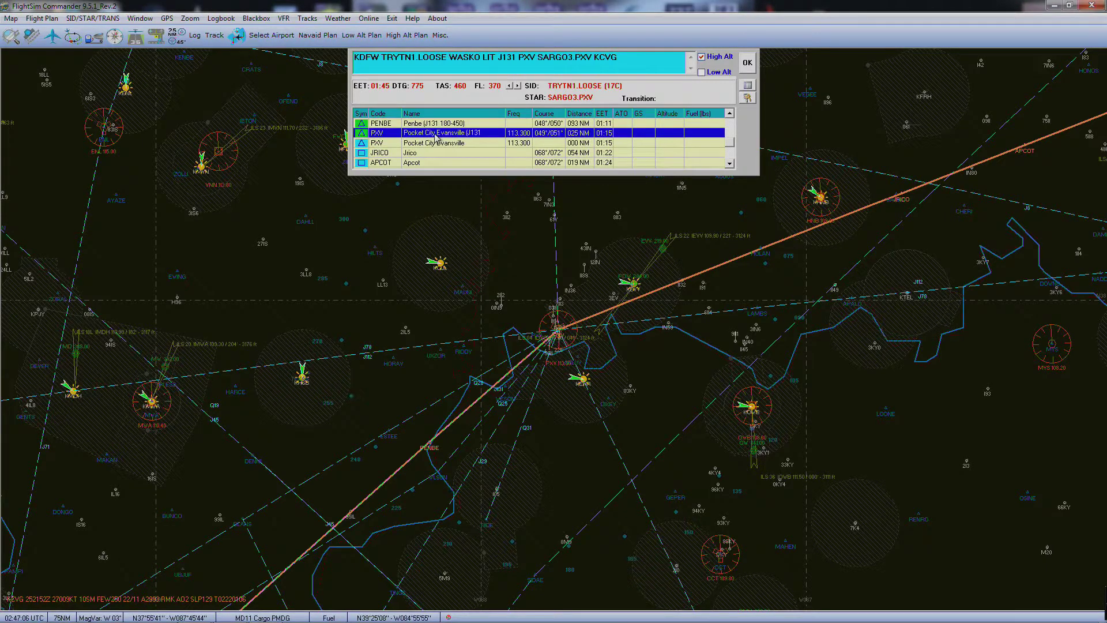
pyautogui.rightClick(437, 135)
pyautogui.click(469, 141)
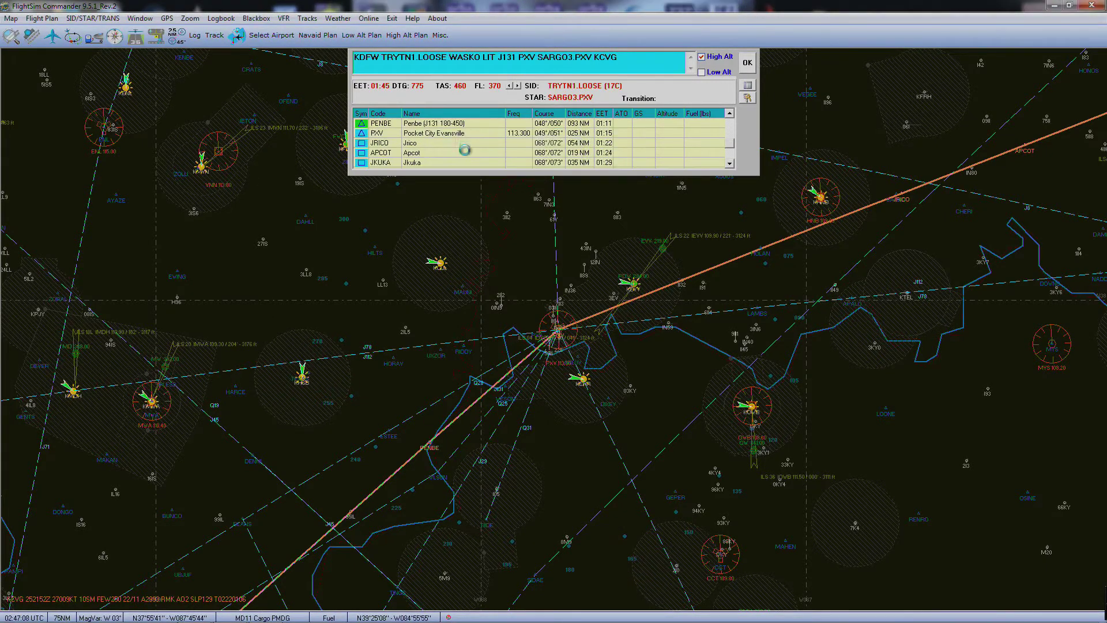
# Try deleting PXV but keep the SARGO3.PXV STAR, then recentre on the KCVG approach
pyautogui.click(393, 136)
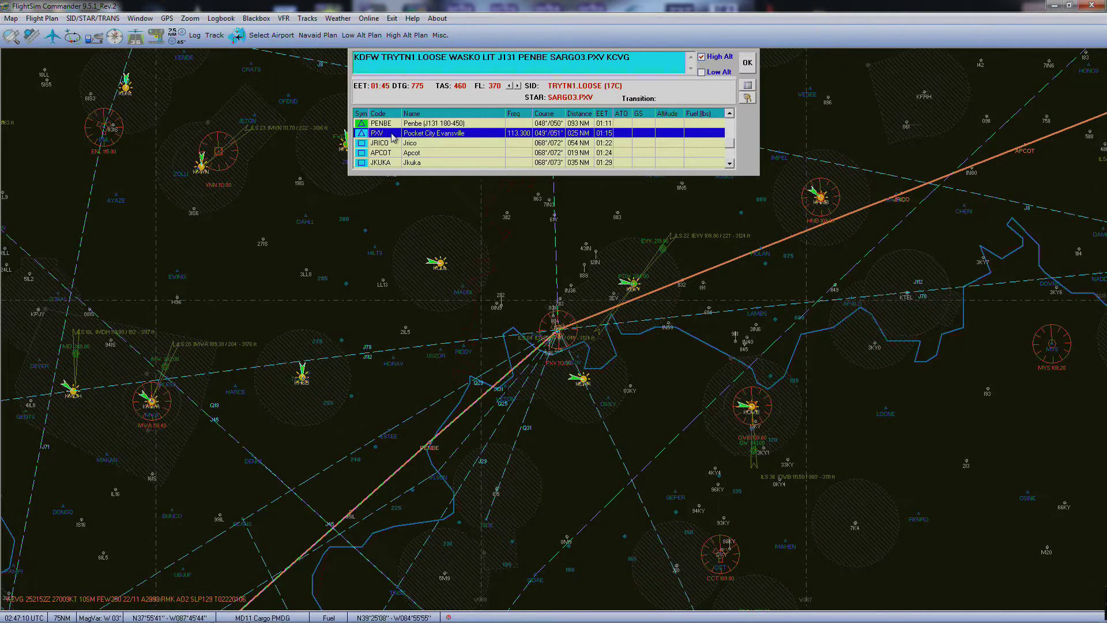
pyautogui.rightClick(393, 136)
pyautogui.click(445, 140)
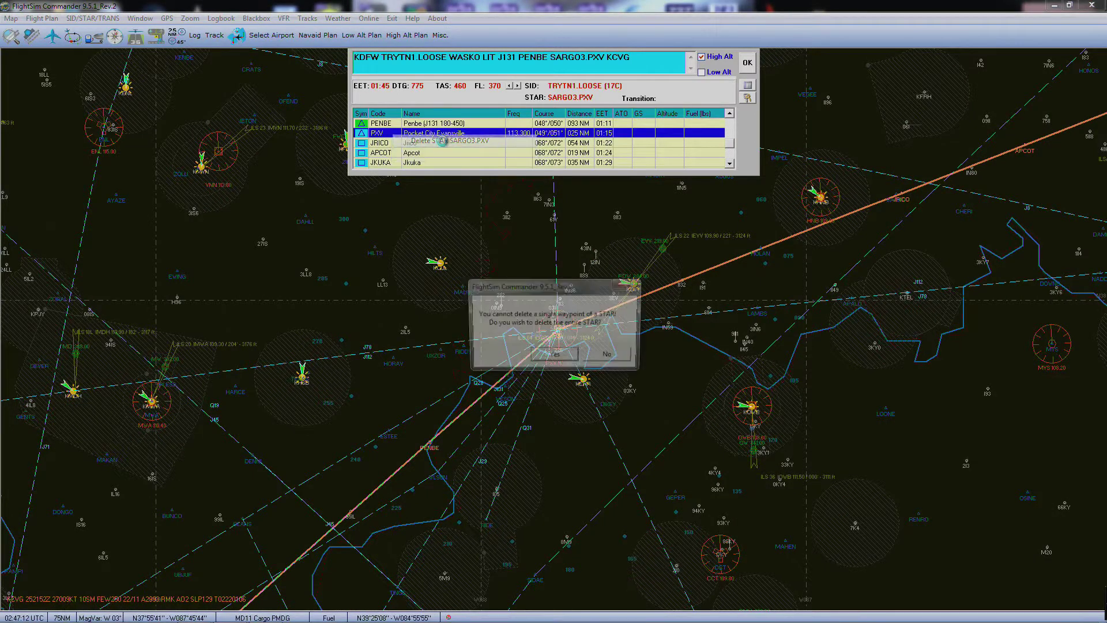
pyautogui.click(610, 356)
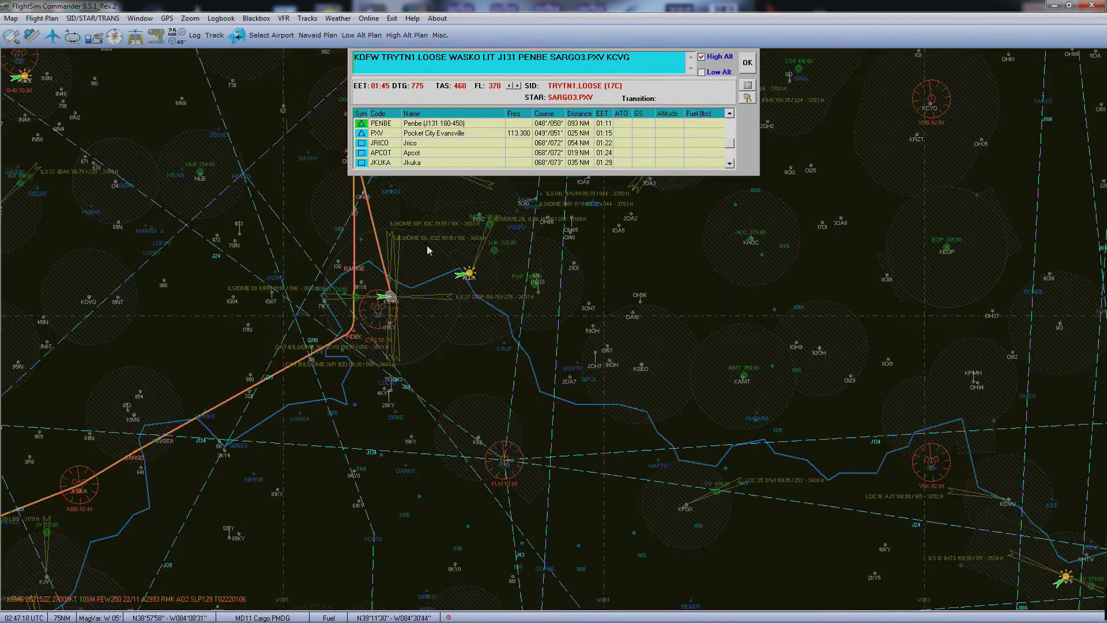
pyautogui.click(420, 256)
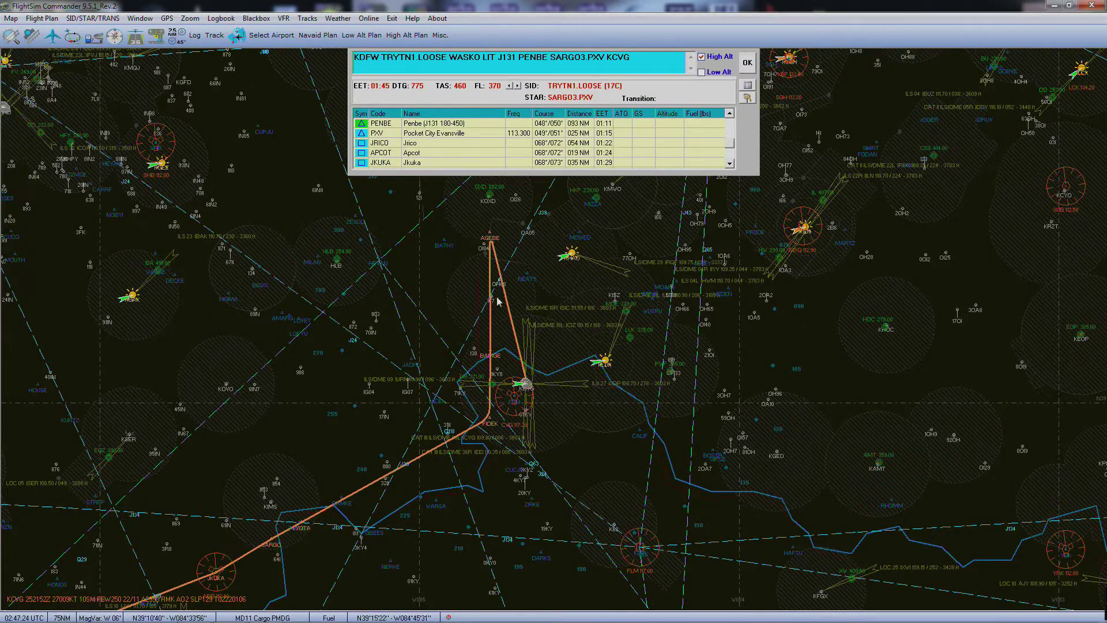
# Zoom in on KCVG and cycle the approach routes (ILS 18, 18L, 27) back to ILS 18 from AGEBE
pyautogui.moveTo(7, 300)
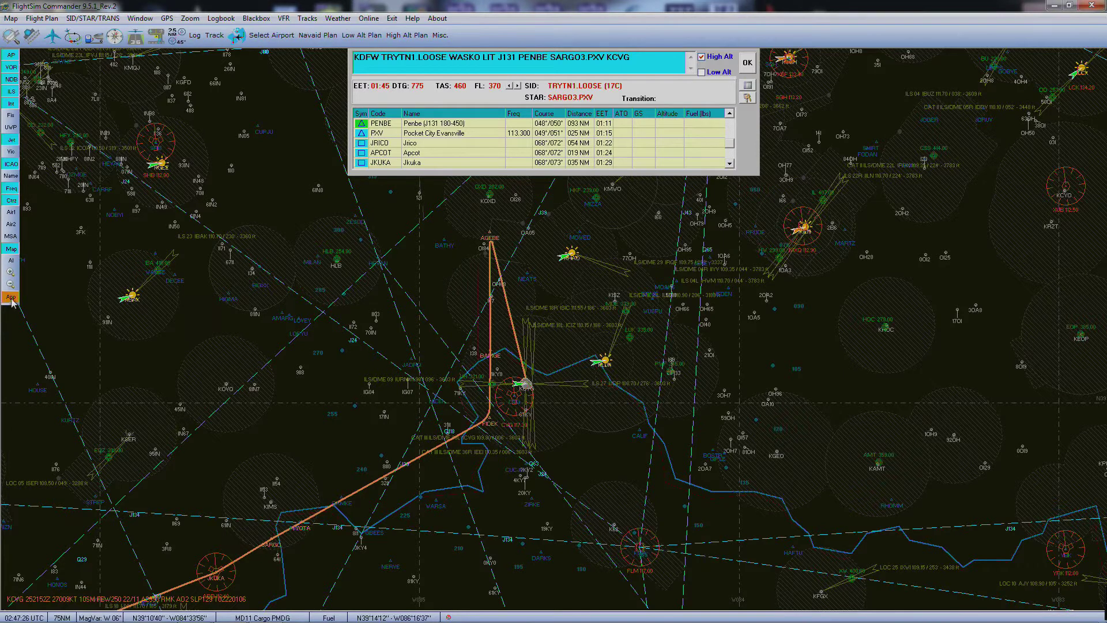
pyautogui.click(10, 274)
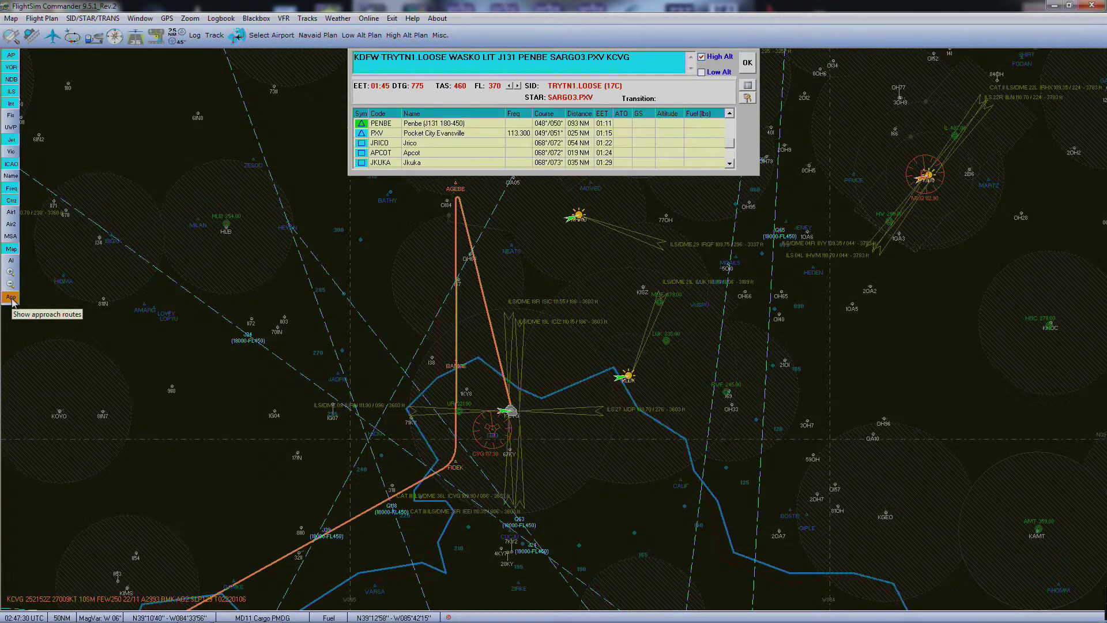
pyautogui.click(11, 298)
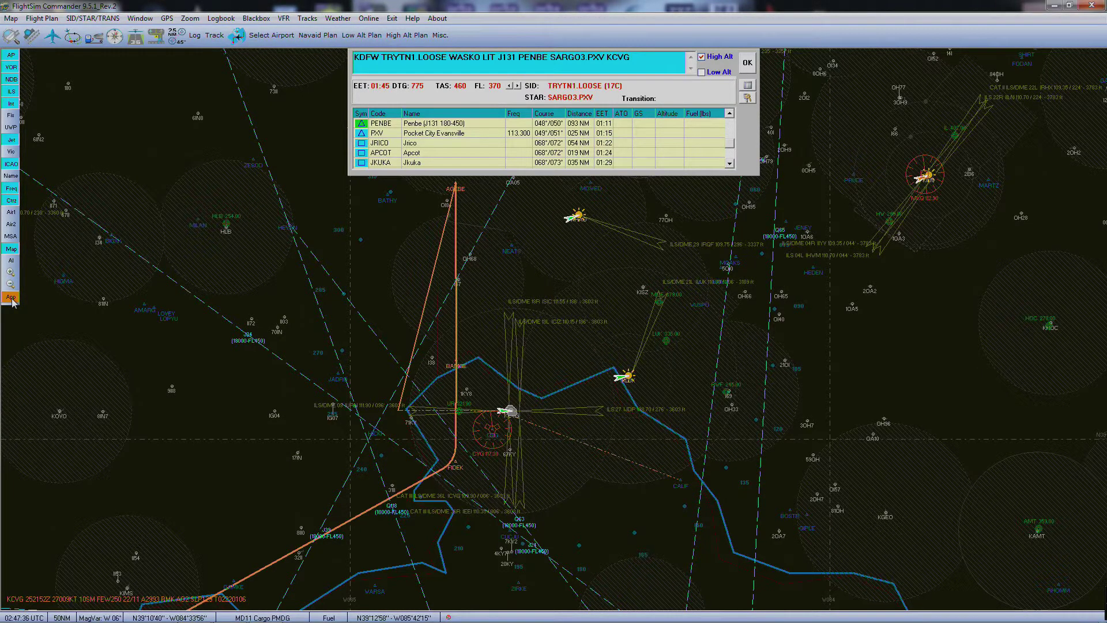
pyautogui.click(11, 299)
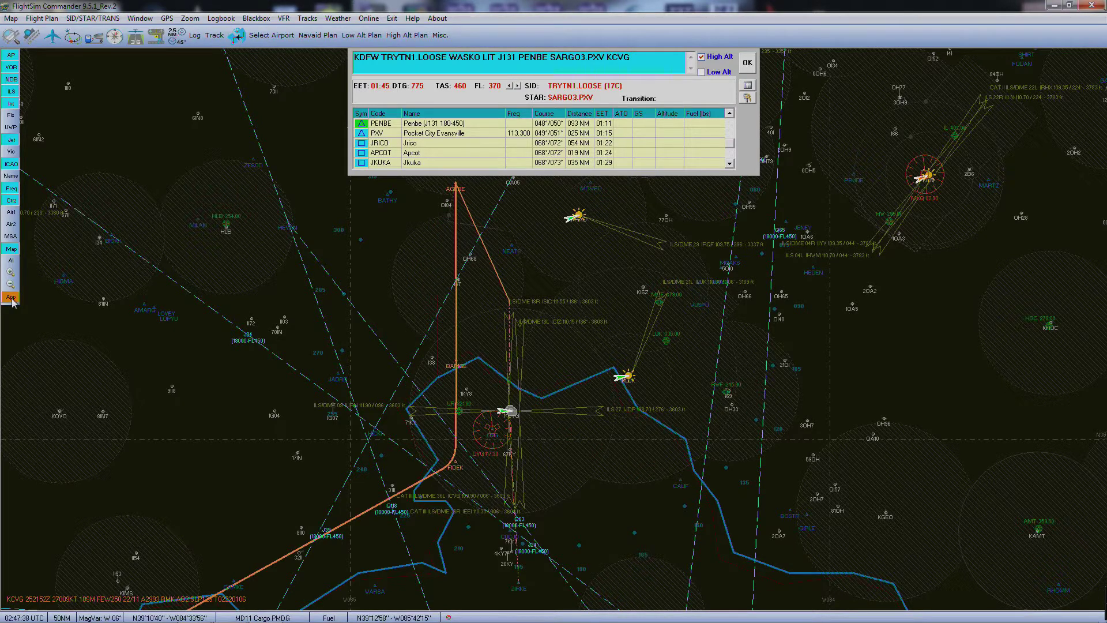
pyautogui.click(11, 299)
pyautogui.click(12, 299)
pyautogui.click(12, 299)
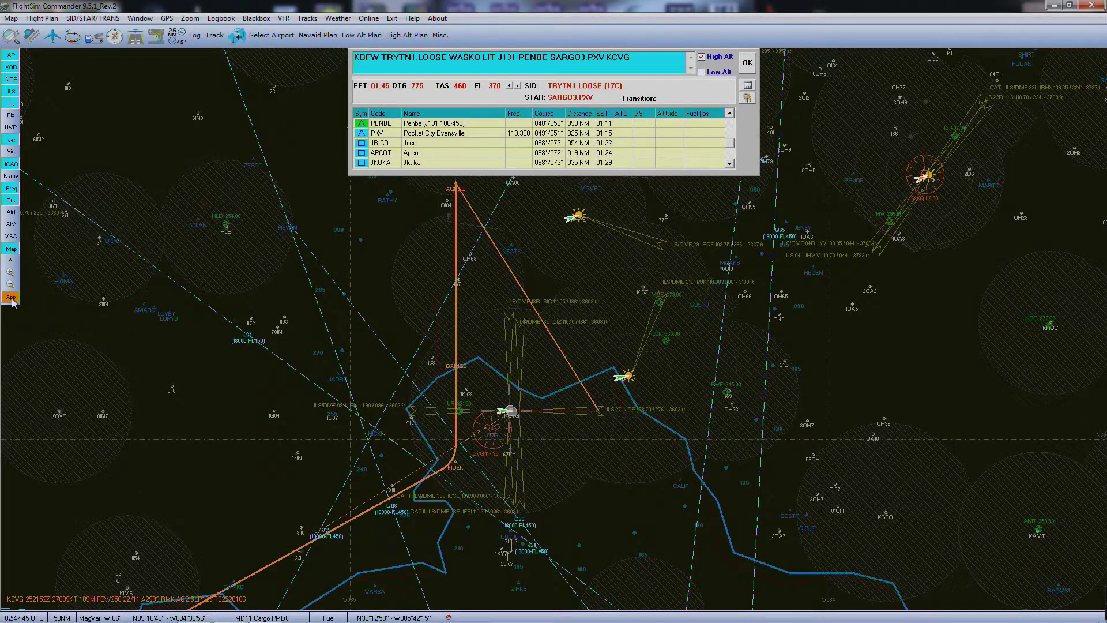
pyautogui.click(11, 299)
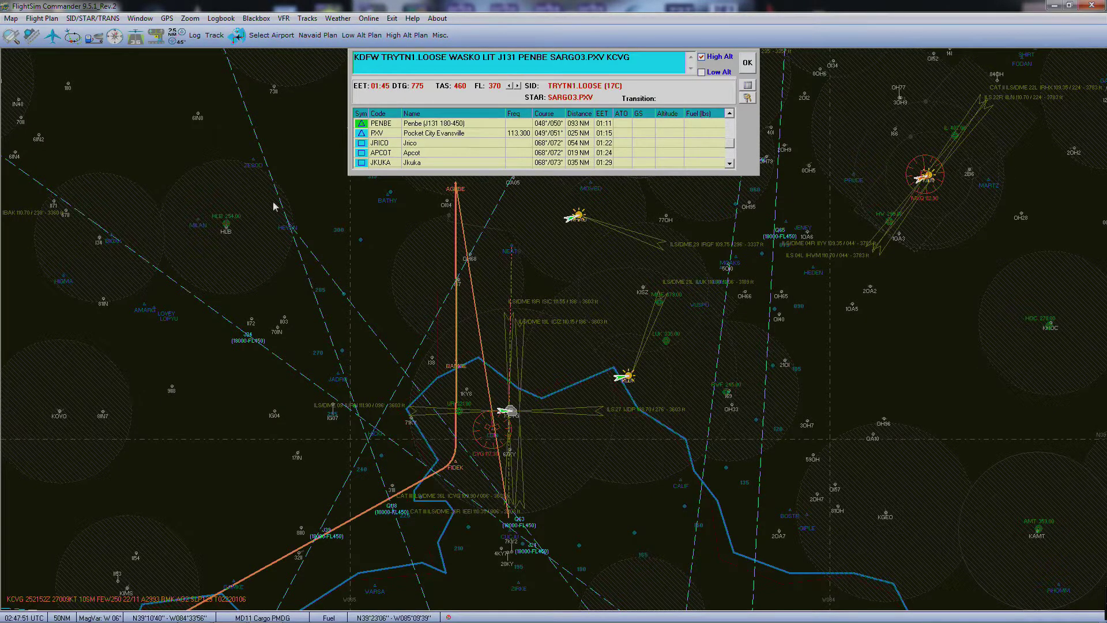
# Zoom out and pan the map westward to centre it on the KDFW–KCVG route
pyautogui.moveTo(11, 288)
pyautogui.click(10, 286)
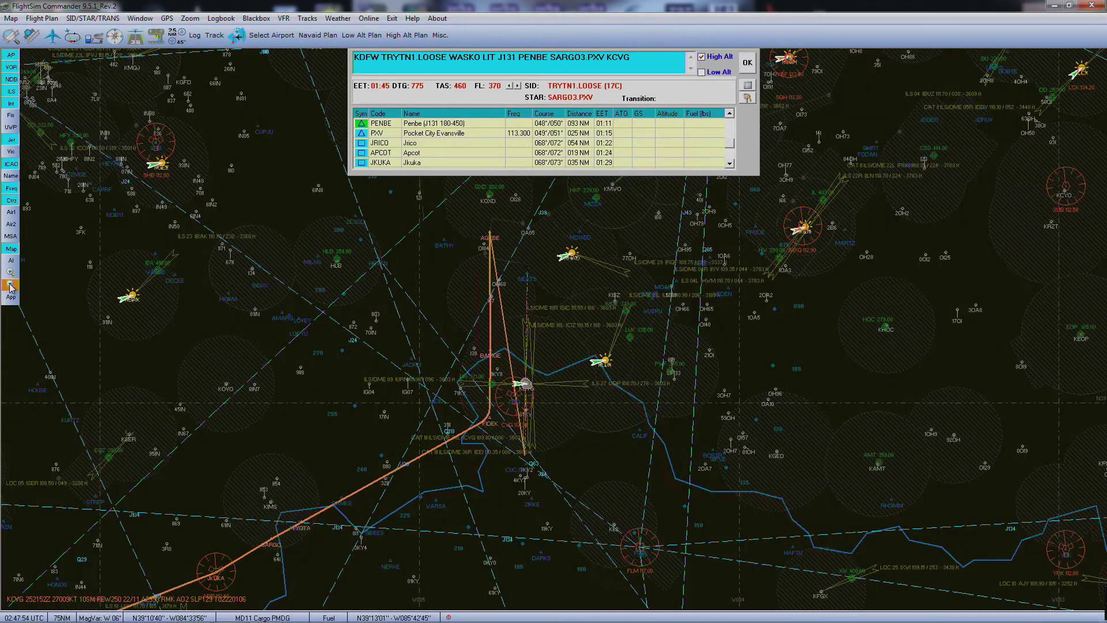
pyautogui.click(11, 286)
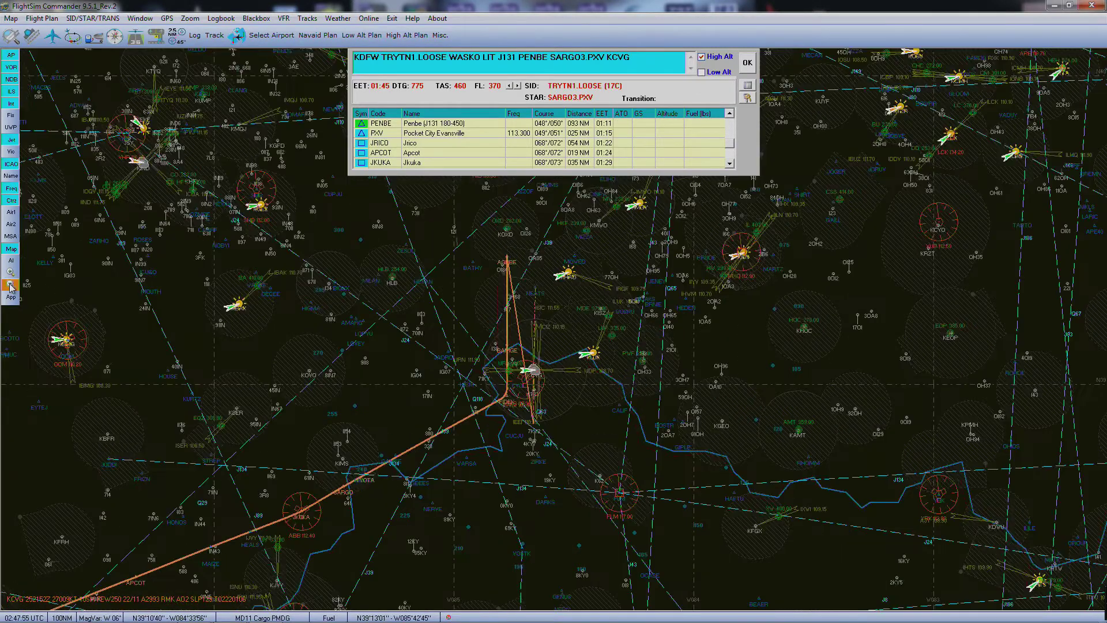
pyautogui.click(305, 413)
pyautogui.click(299, 417)
pyautogui.click(340, 418)
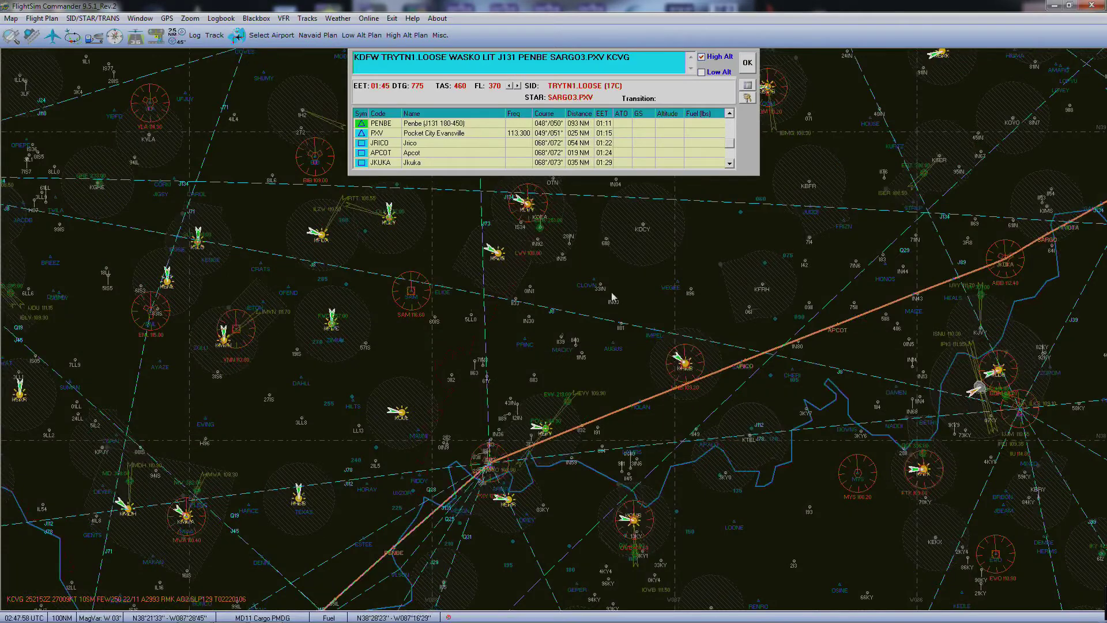
pyautogui.click(696, 251)
pyautogui.click(696, 251)
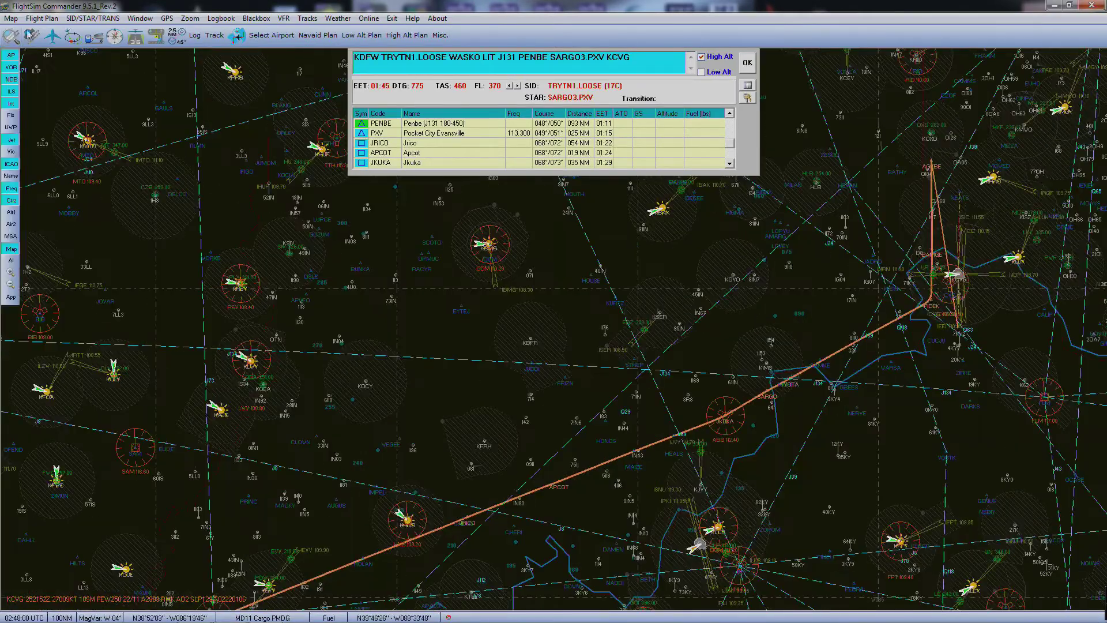
# Save the plan as KDFWKCVG with PMDG export on and QualityWings off, declining SIDs/STARs
pyautogui.click(43, 19)
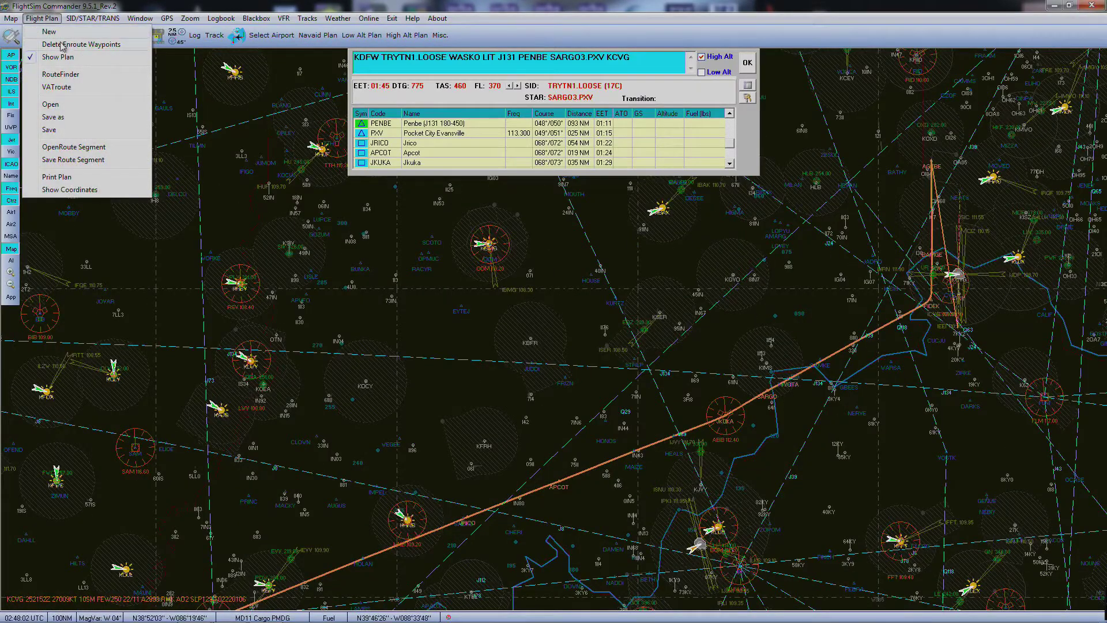
pyautogui.click(71, 118)
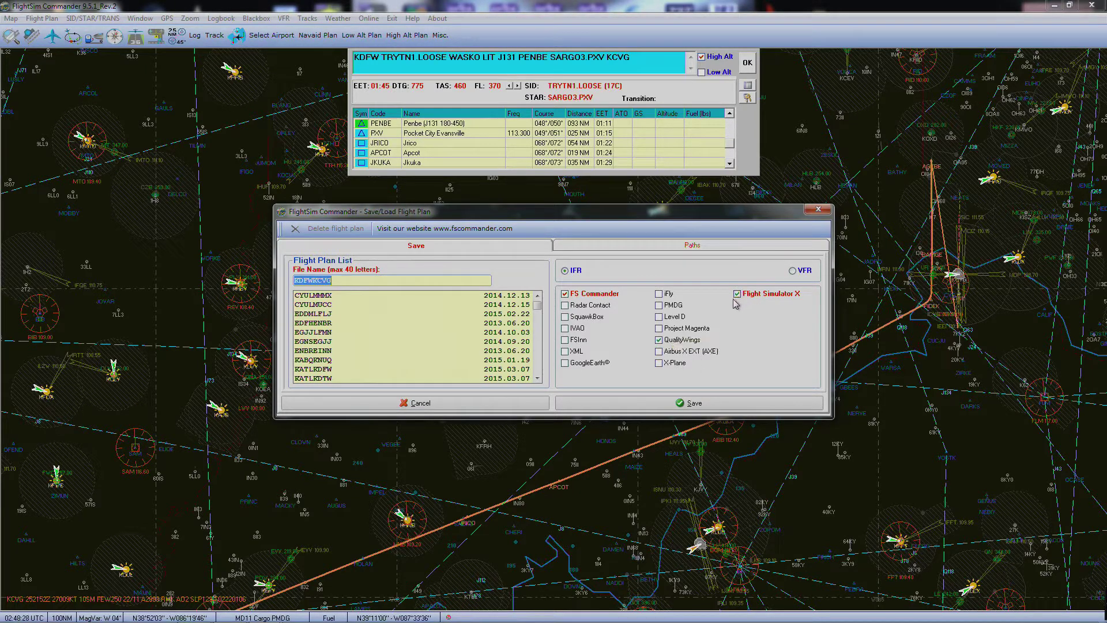
pyautogui.click(659, 305)
pyautogui.click(660, 339)
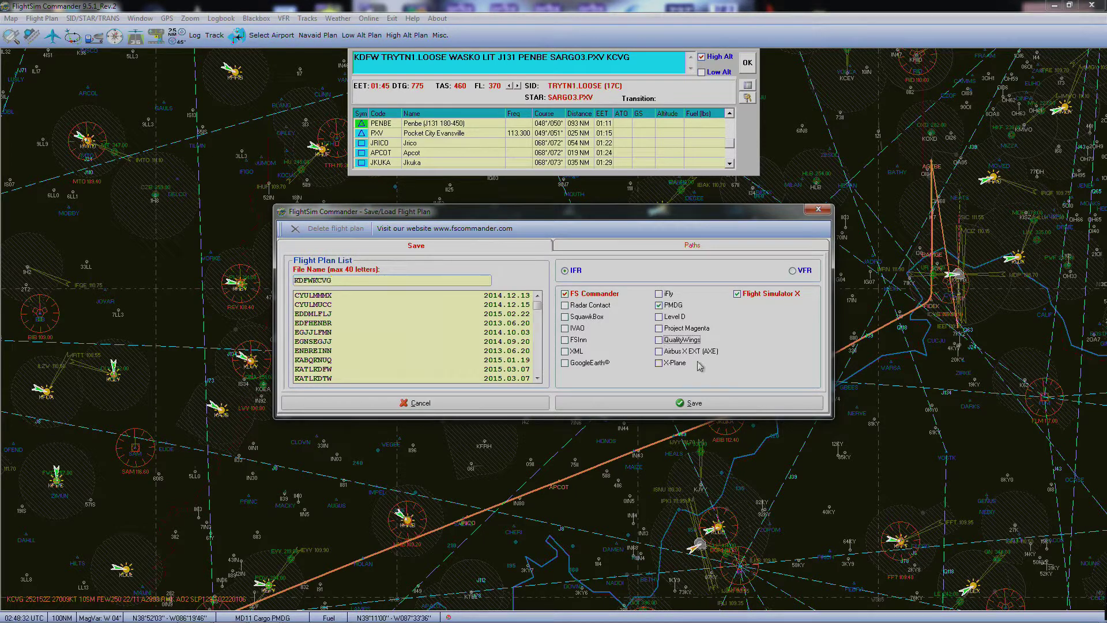
pyautogui.click(684, 404)
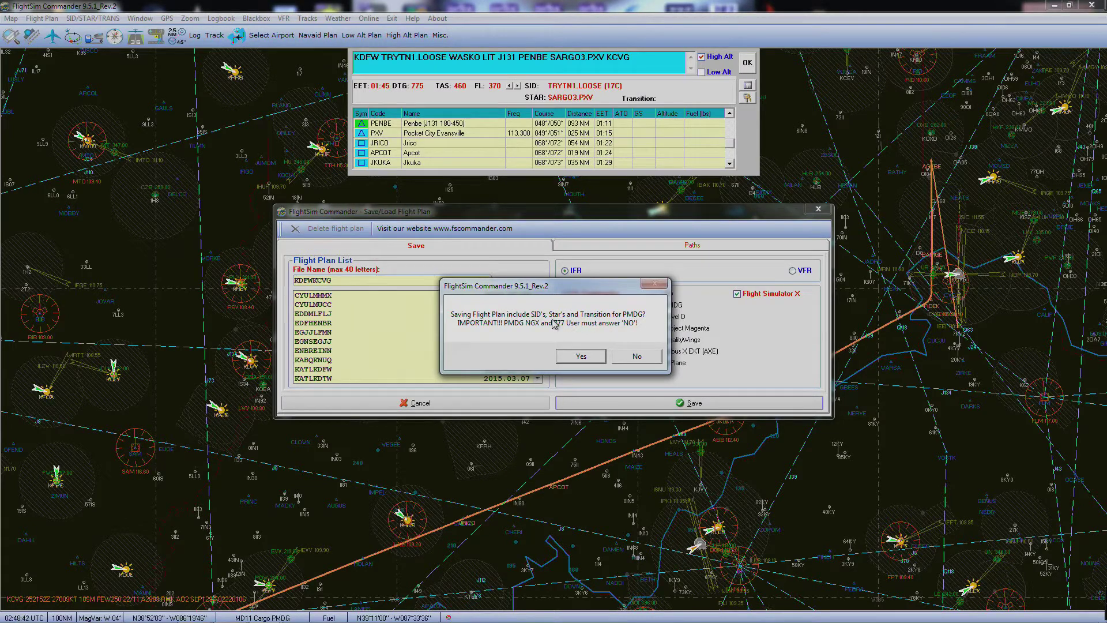
pyautogui.click(638, 358)
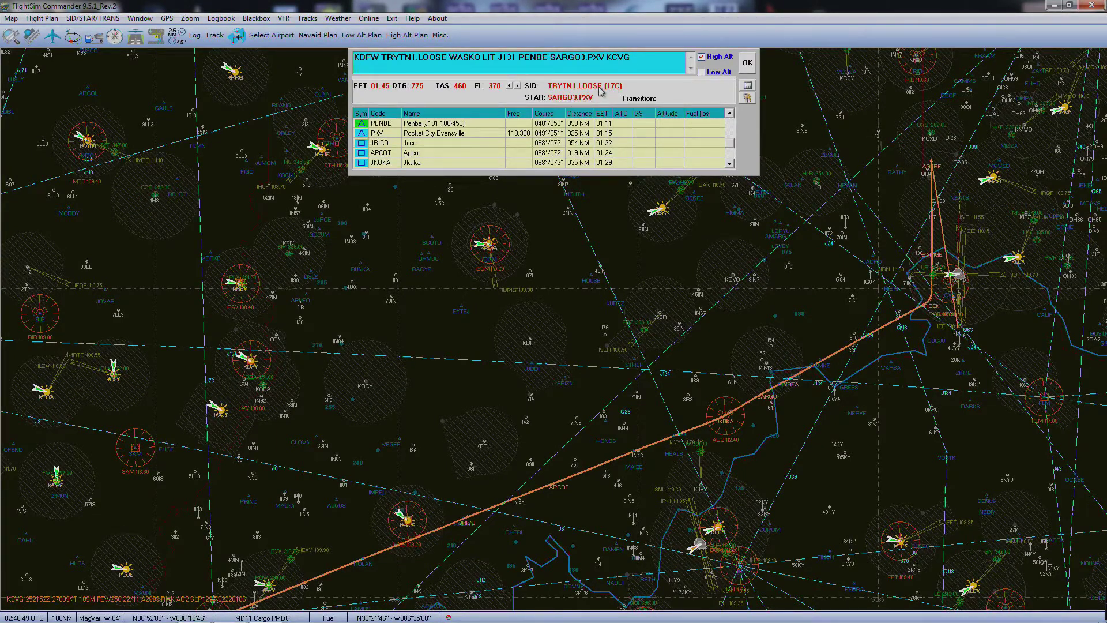
pyautogui.click(429, 135)
# Delete the SARGO3.PXV STAR from the route
pyautogui.rightClick(429, 135)
pyautogui.click(476, 146)
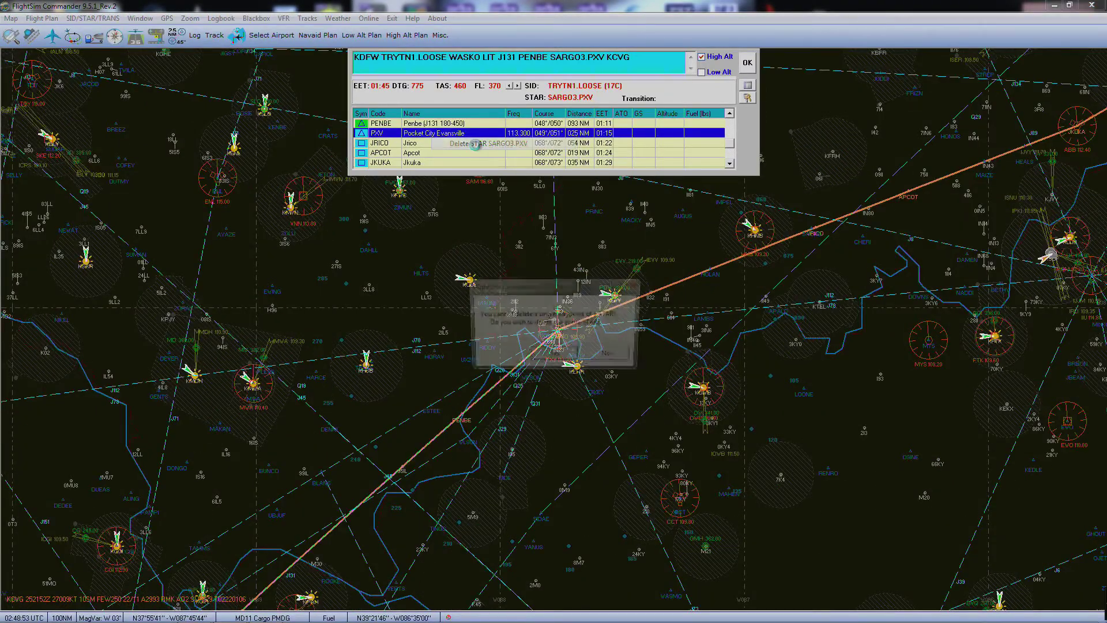
pyautogui.click(554, 354)
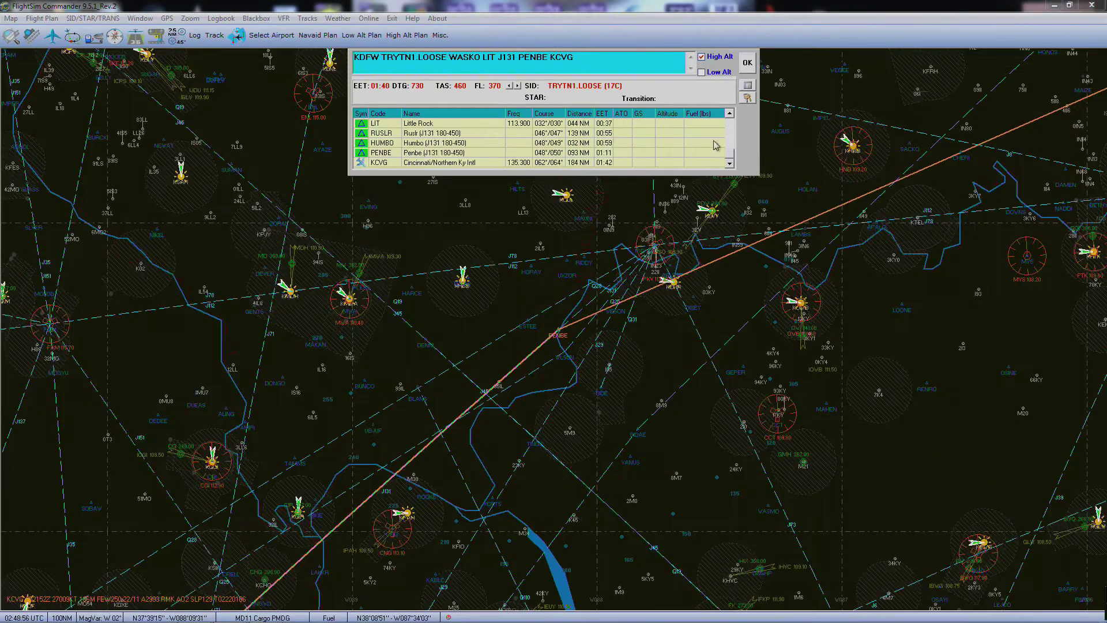
# Delete the TRYTN1.LOOSE SID through the JGIRL waypoint
pyautogui.scroll(5, 733, 152)
pyautogui.click(465, 145)
pyautogui.rightClick(465, 145)
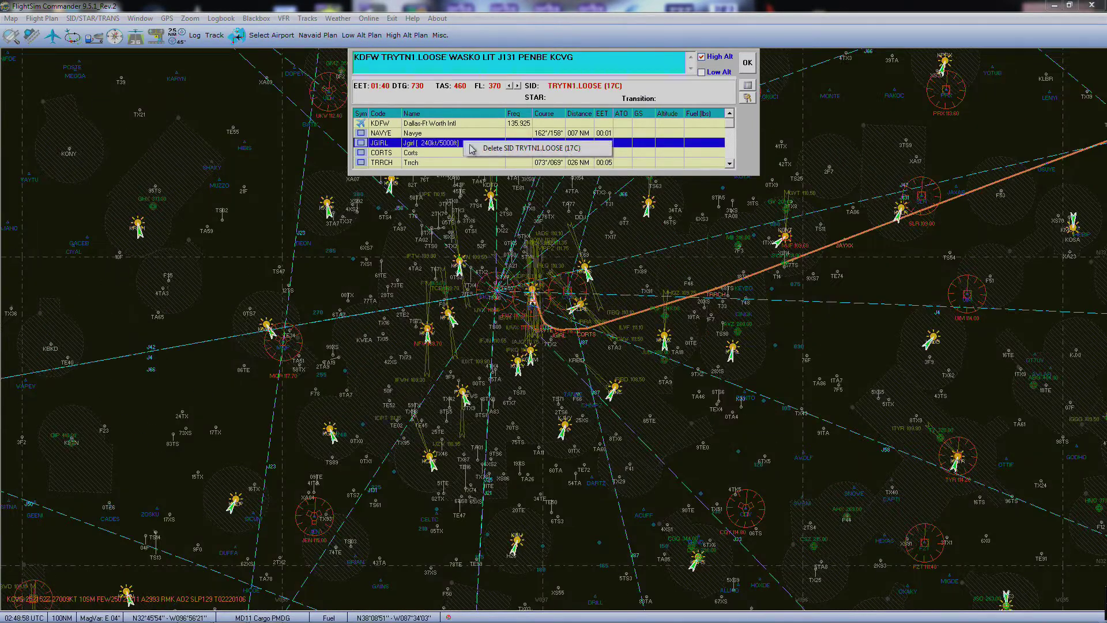
pyautogui.click(482, 150)
pyautogui.click(558, 360)
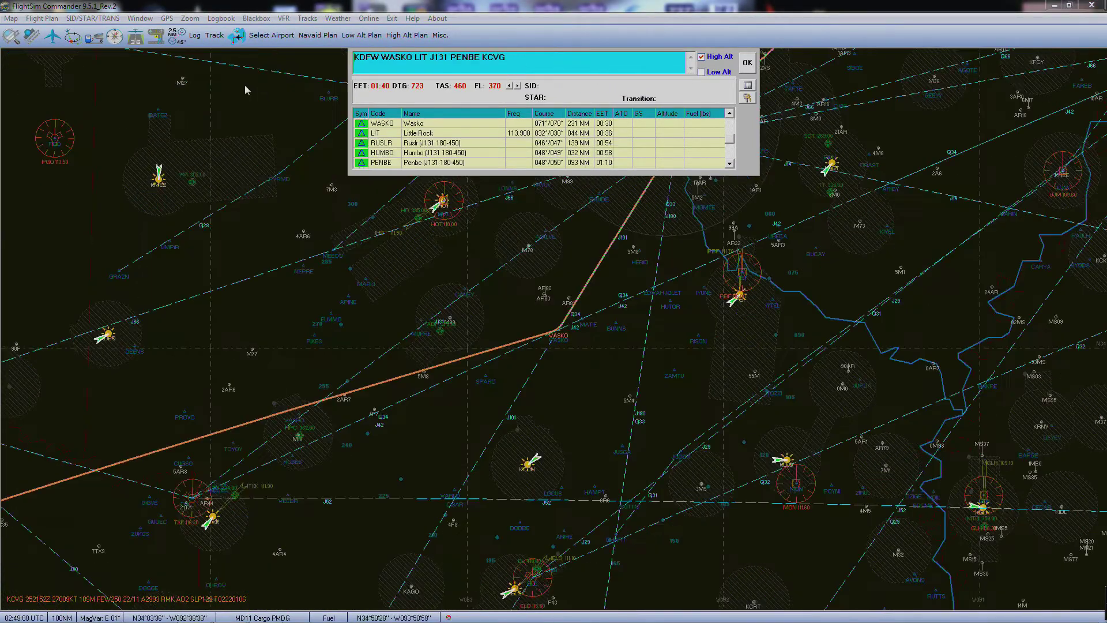
# Start a new Save as with PMDG export off and QualityWings export back on
pyautogui.click(54, 19)
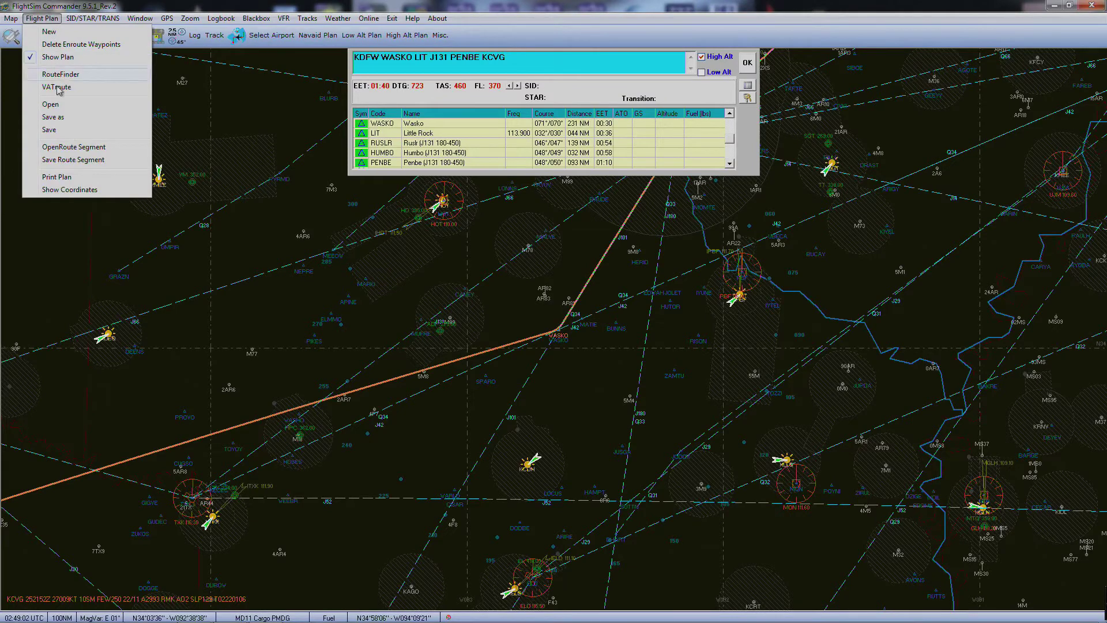
pyautogui.click(66, 118)
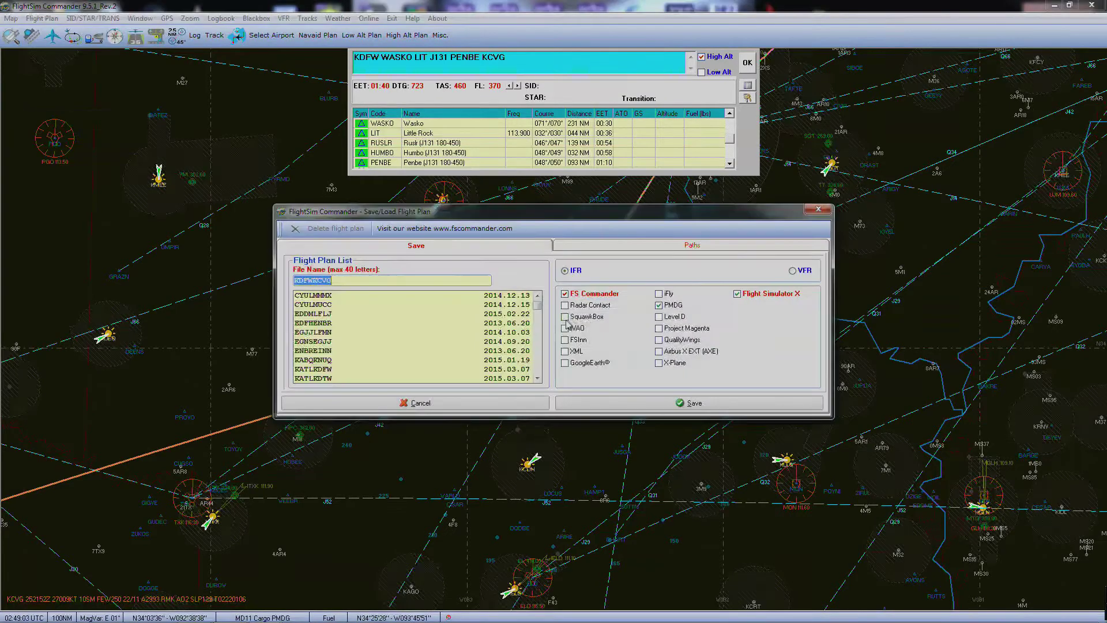
pyautogui.click(659, 305)
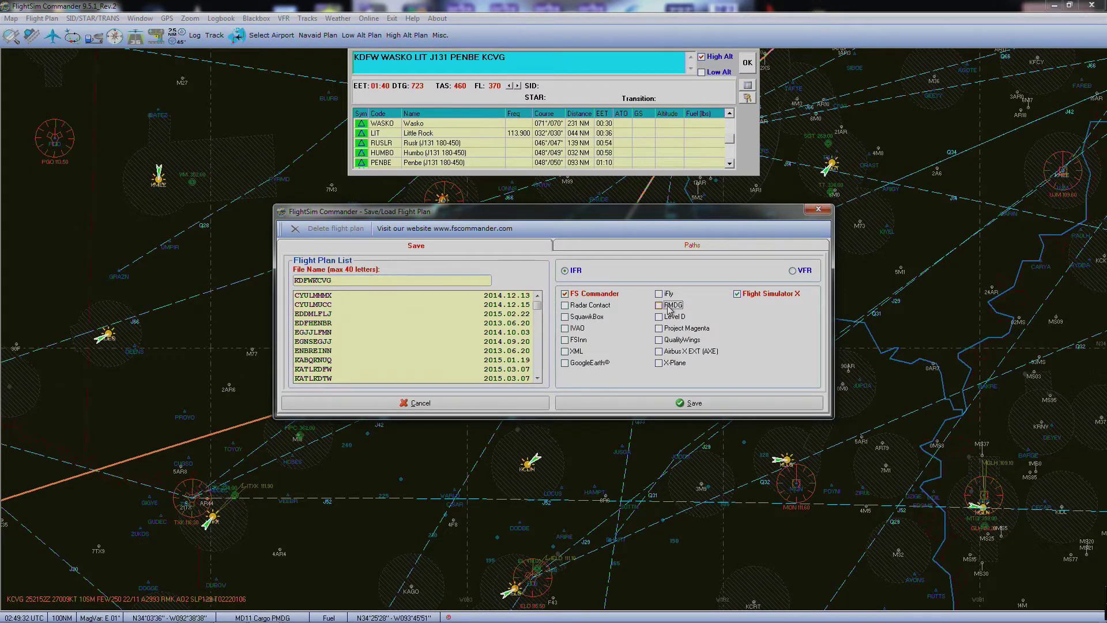
pyautogui.click(663, 340)
# Close the Save/Load Flight Plan window and return to the 723 NM route view
pyautogui.click(819, 209)
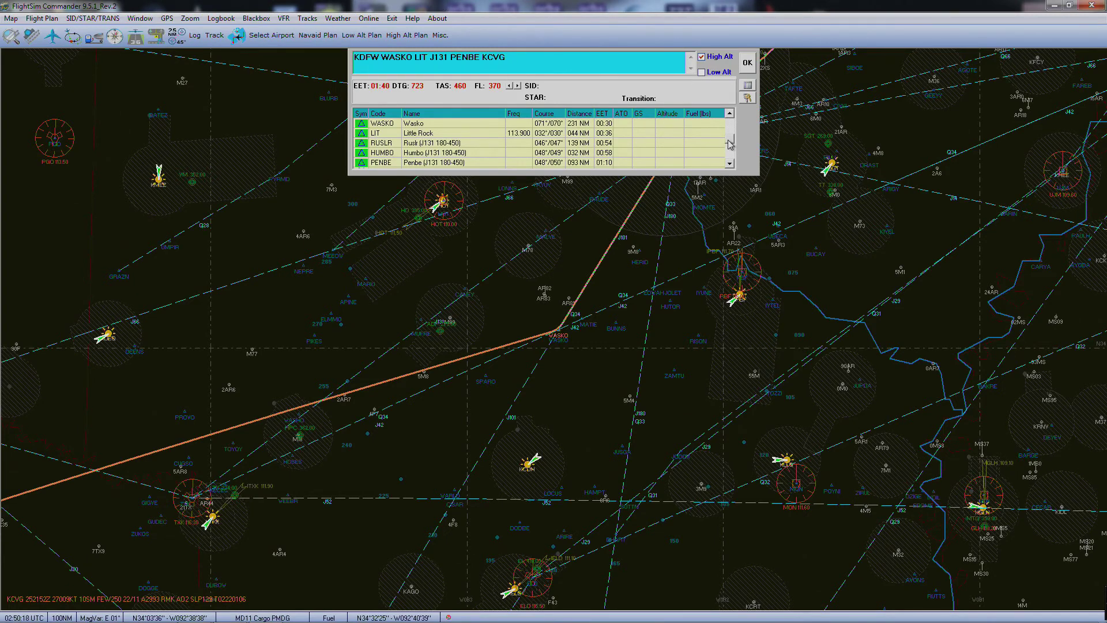
pyautogui.scroll(1, 732, 144)
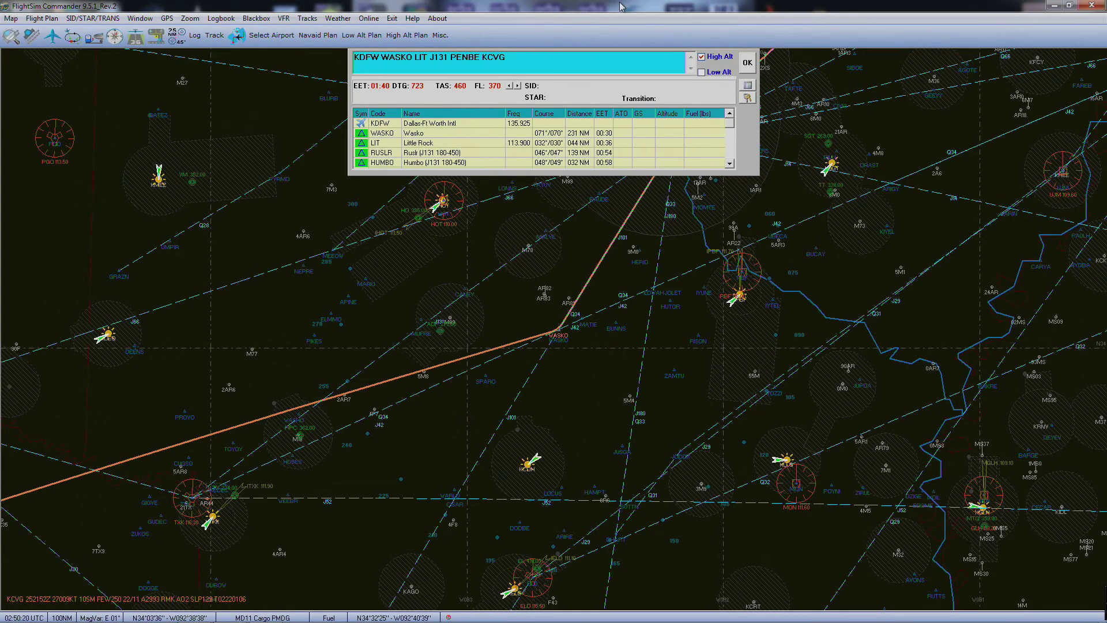